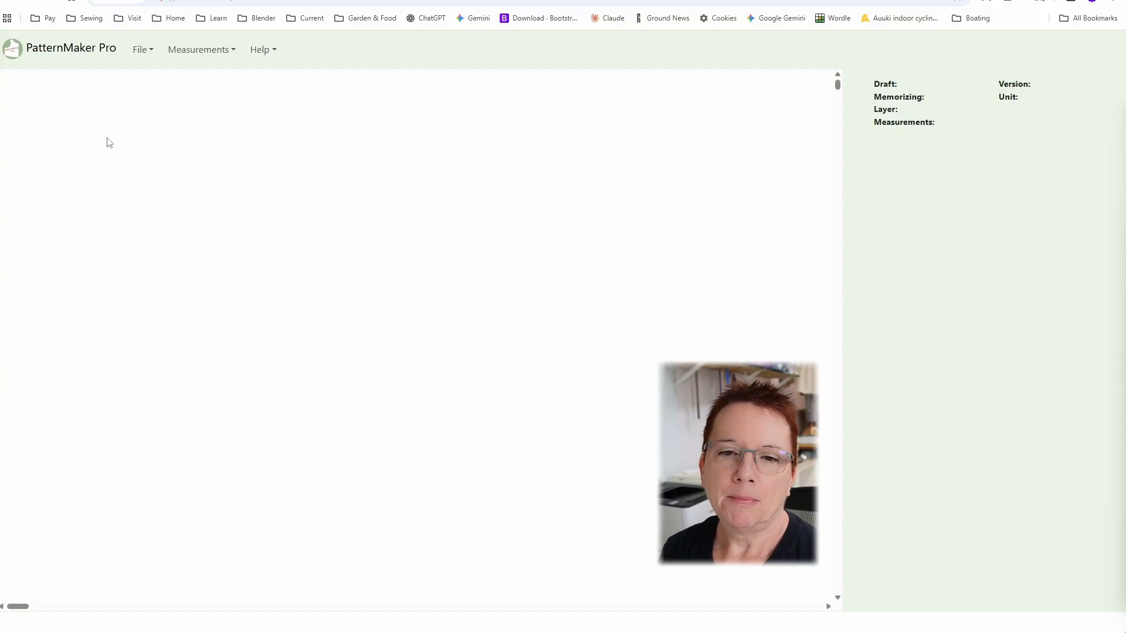
# - Open the existing draft 001 Susan Draft and export it as a memorized draft under that same name
pyautogui.click(142, 53)
pyautogui.click(170, 101)
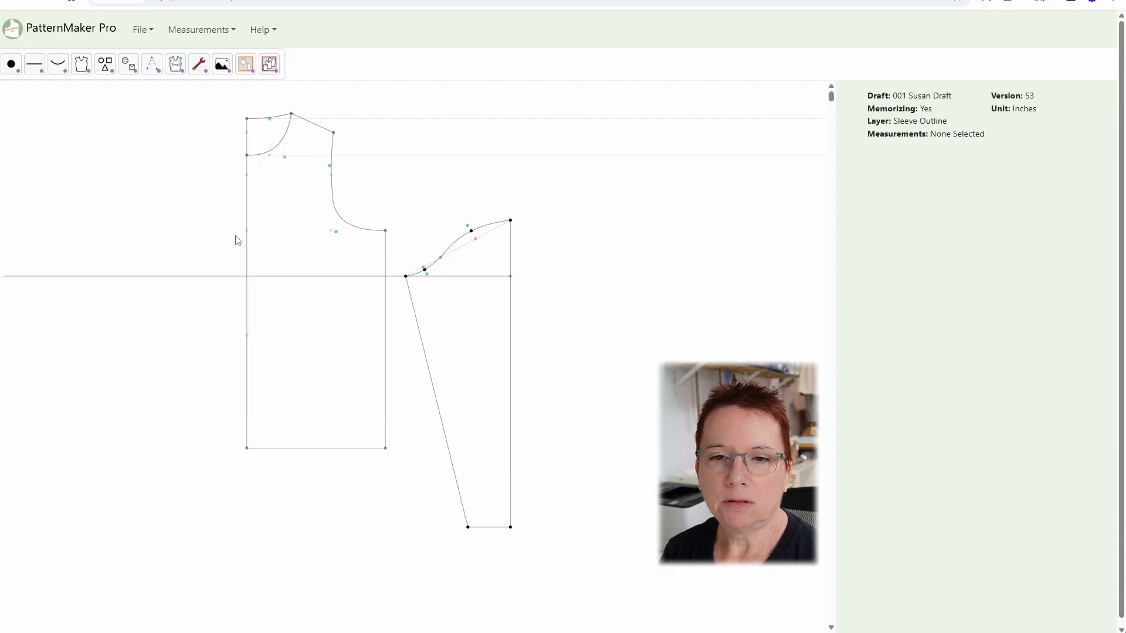
pyautogui.click(142, 36)
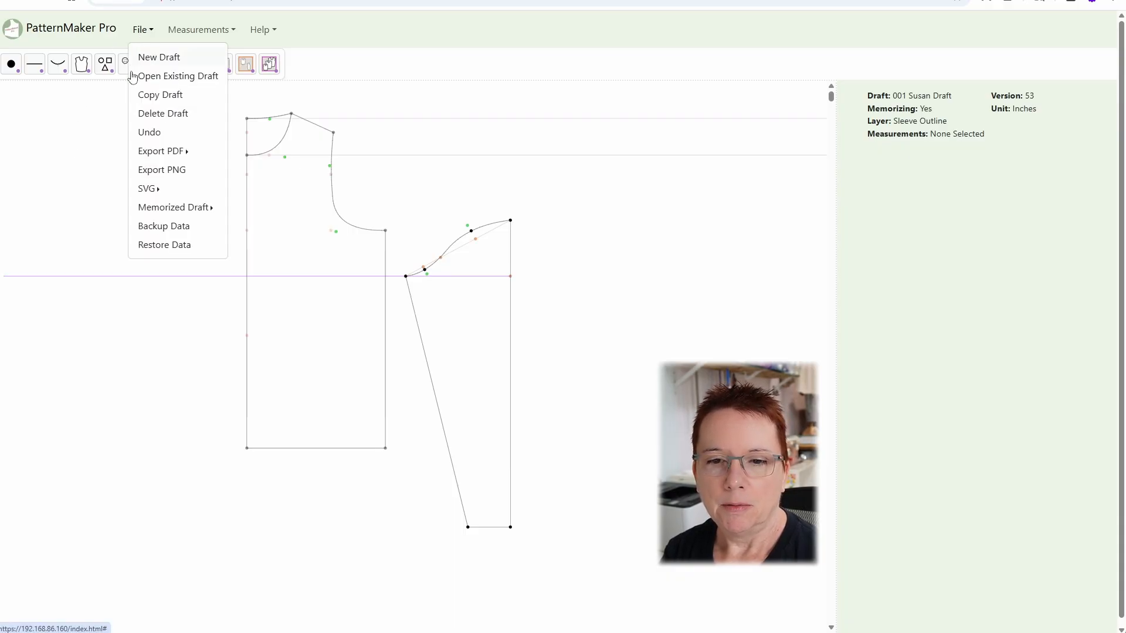
pyautogui.click(189, 210)
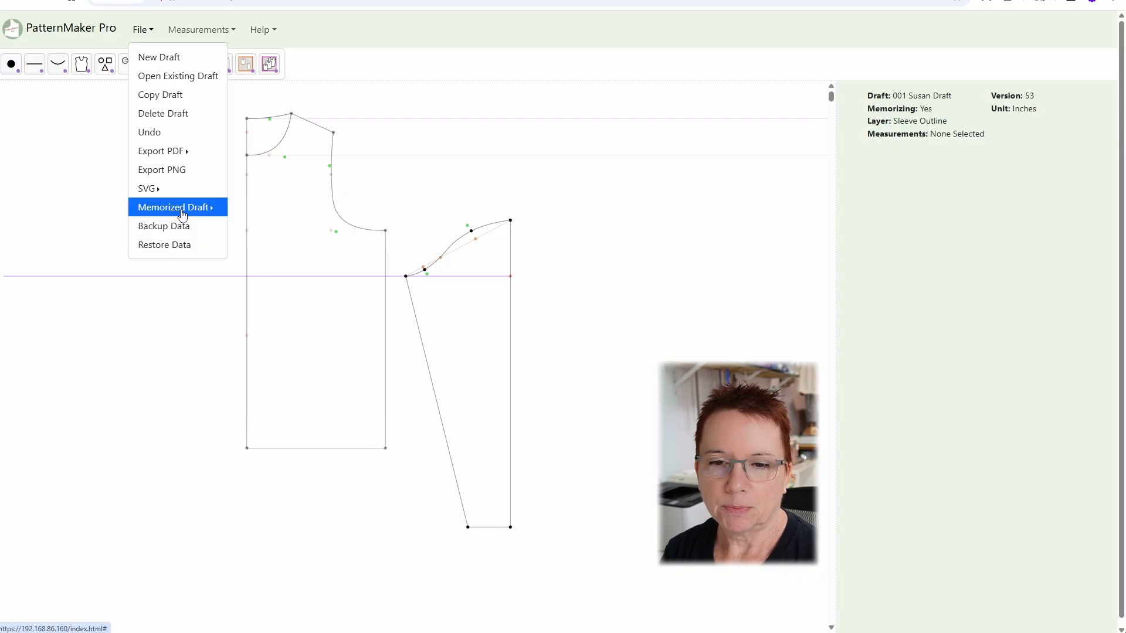
pyautogui.click(277, 219)
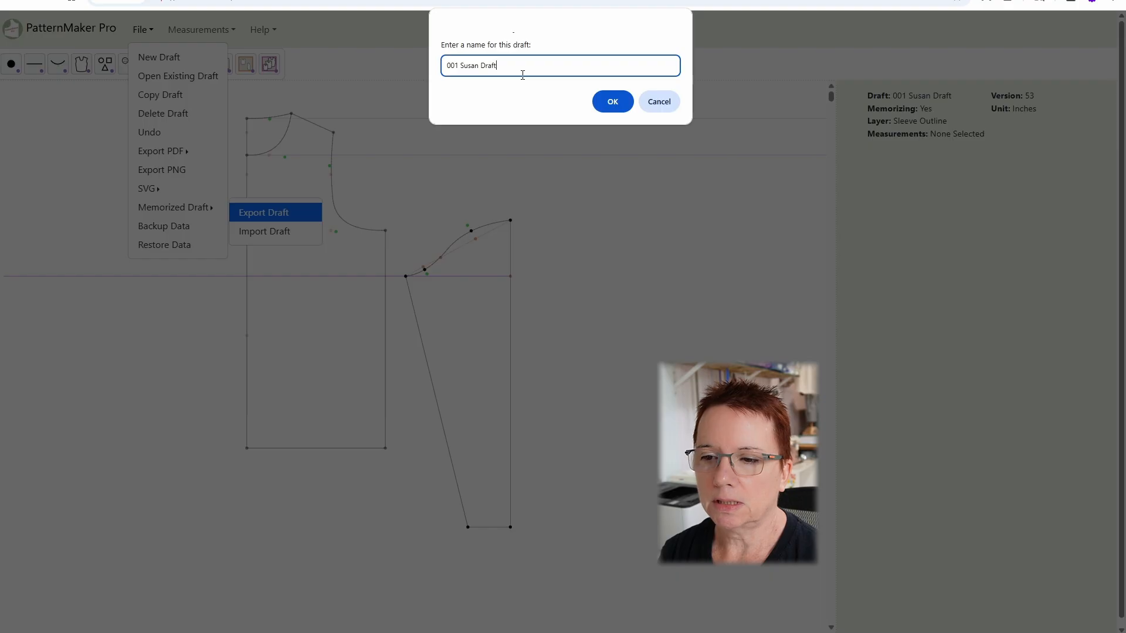
pyautogui.click(610, 103)
pyautogui.press('Return')
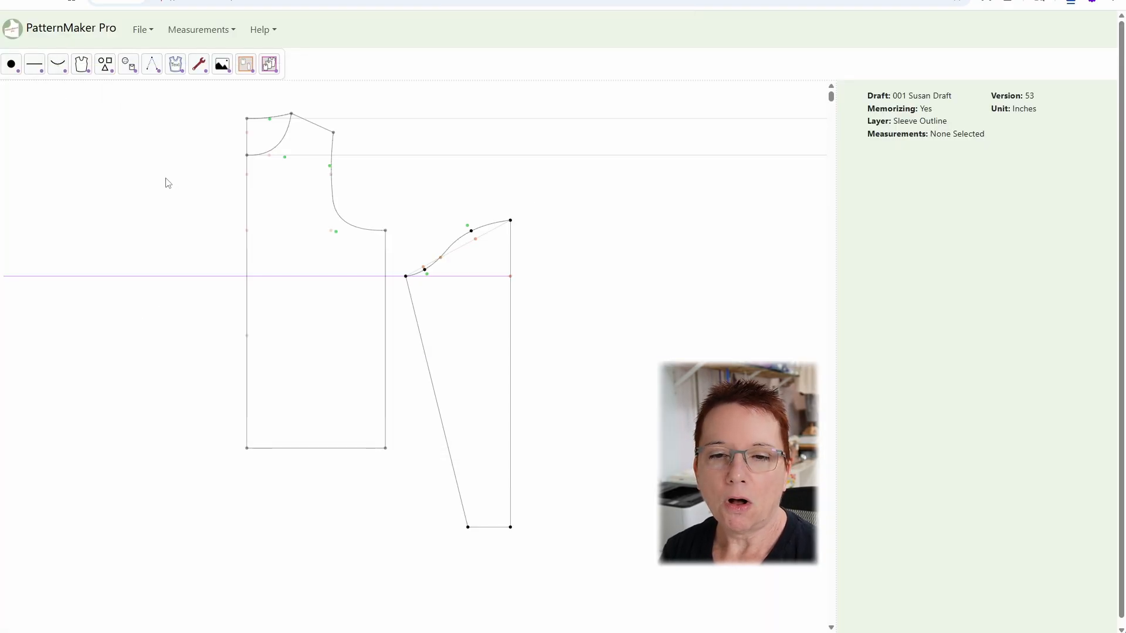
# - Import the memorized draft file 001_Susan_Draft_draft.json from the Memorizing folder
pyautogui.click(141, 30)
pyautogui.click(182, 209)
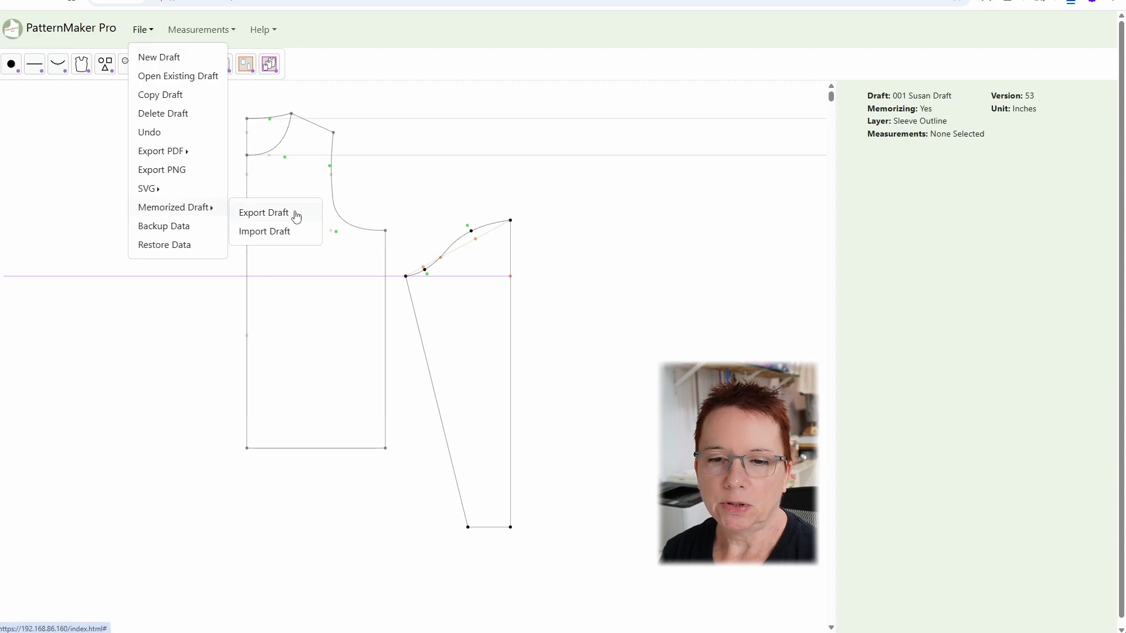
pyautogui.click(292, 237)
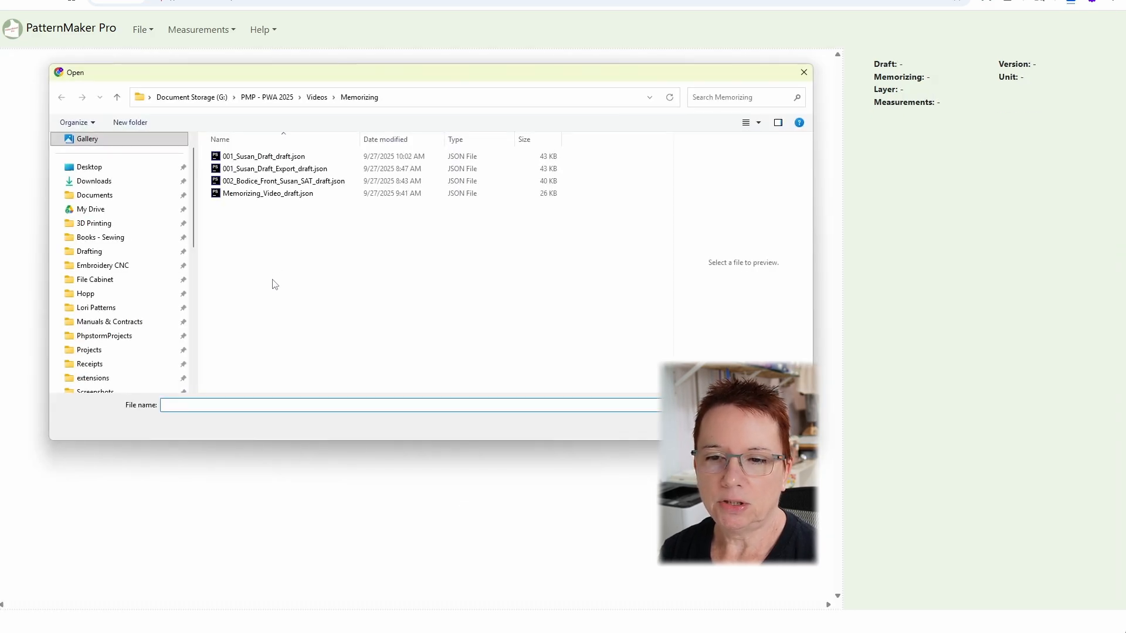
pyautogui.click(270, 156)
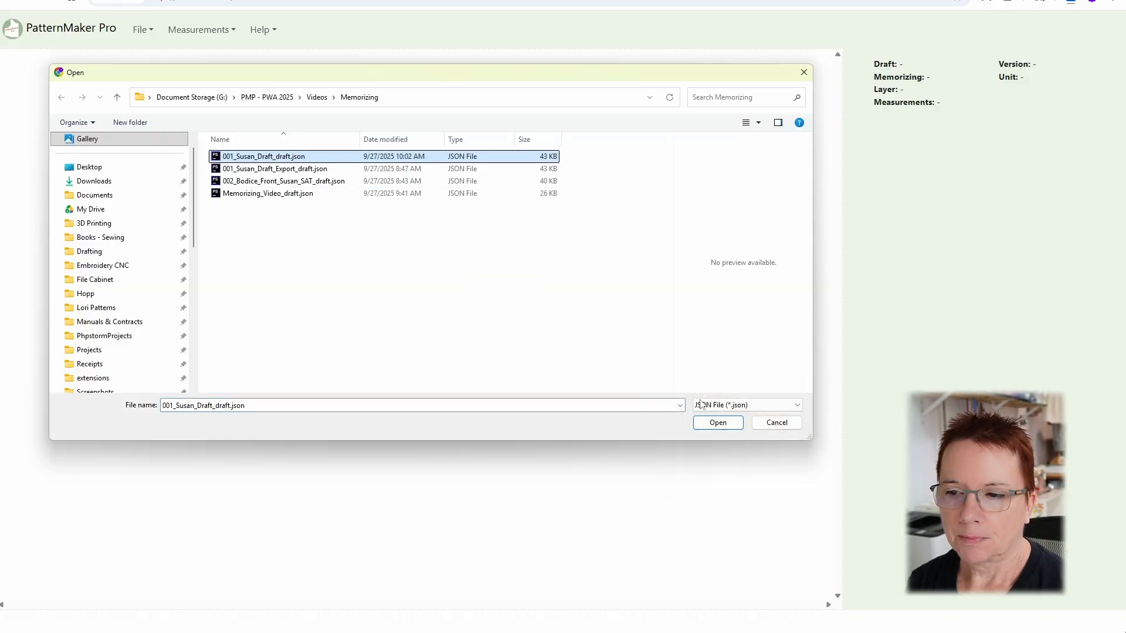
pyautogui.click(710, 419)
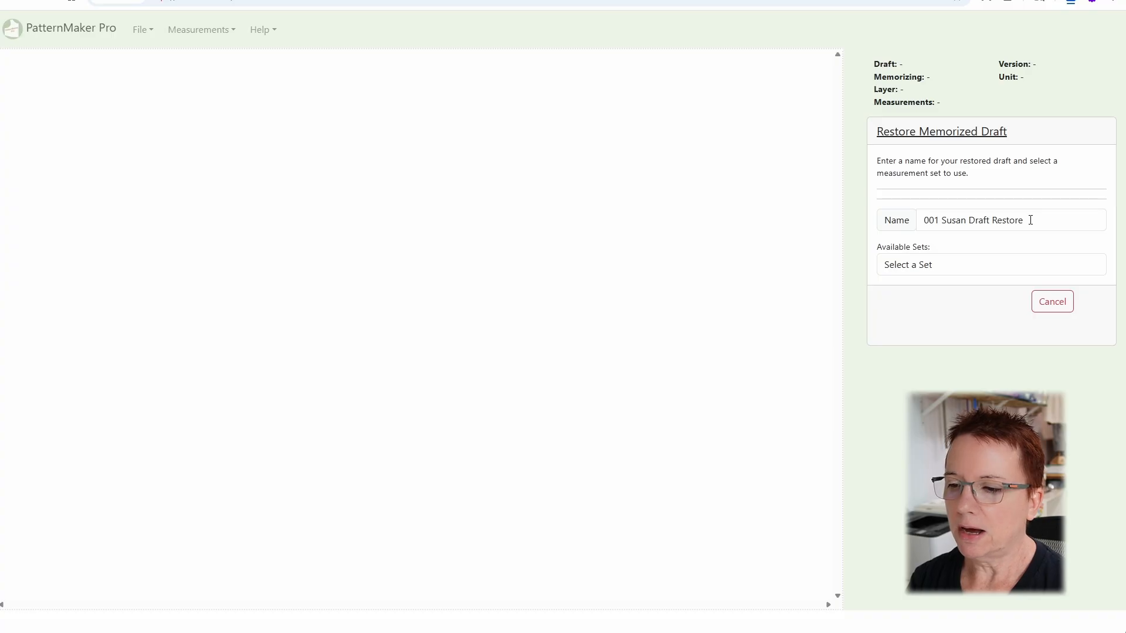
# - Choose the Susan MM measurement set for the restored draft and continue to the measurement mapping
pyautogui.click(935, 267)
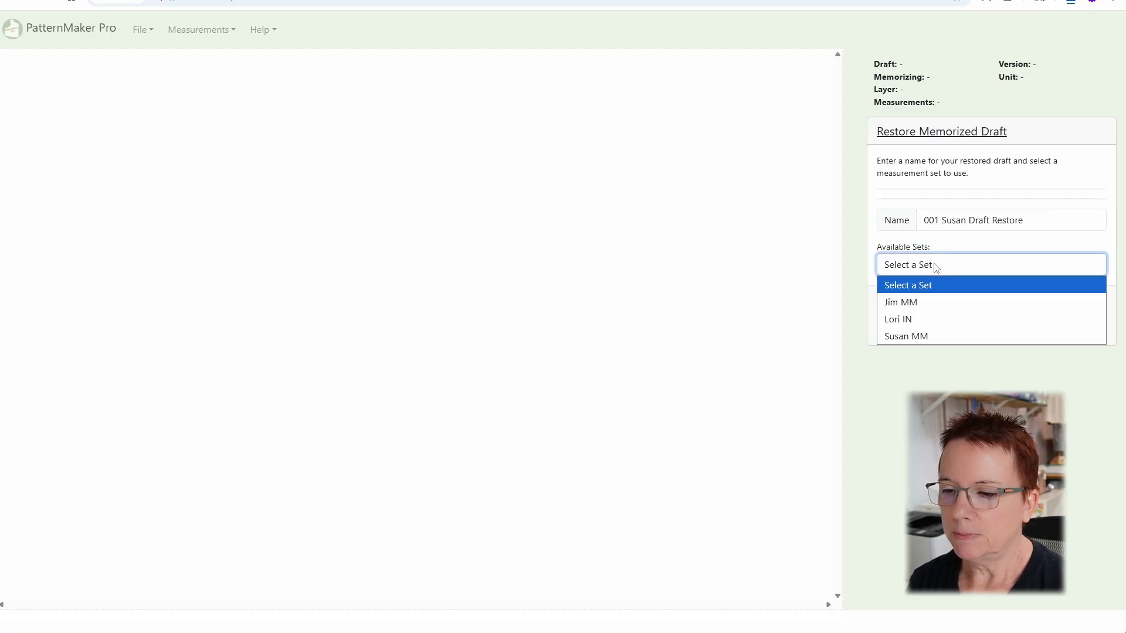
pyautogui.click(914, 335)
pyautogui.click(929, 302)
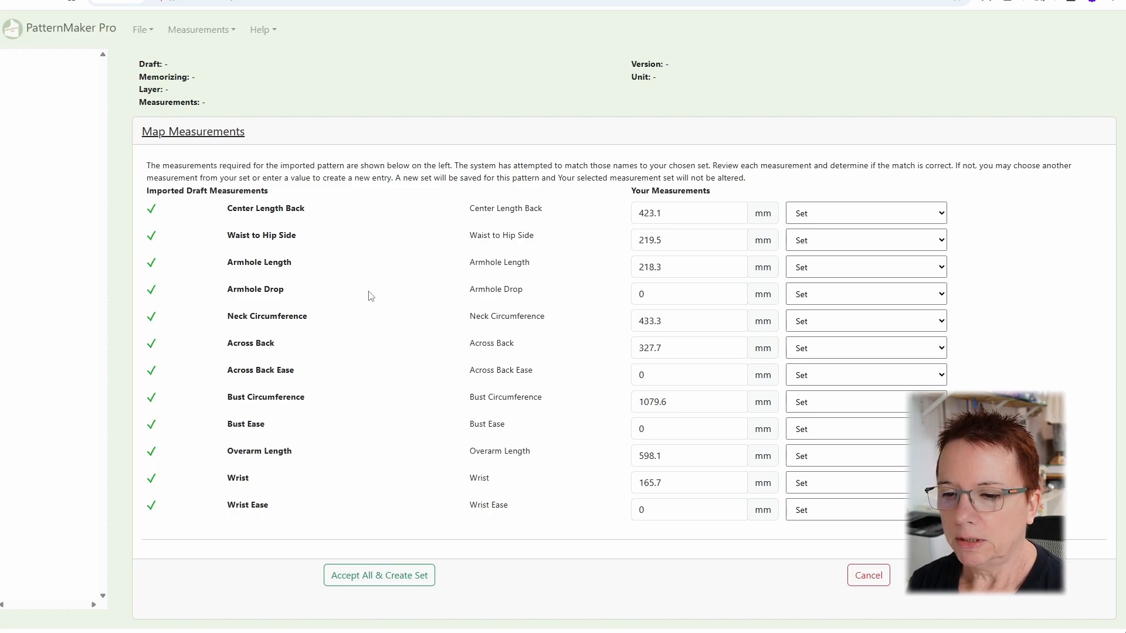
# - Set Armhole Drop and Across Back Ease to 25.4 mm, Bust Ease to 76.2 mm, and Wrist Ease to 38.1 mm
pyautogui.doubleClick(642, 294)
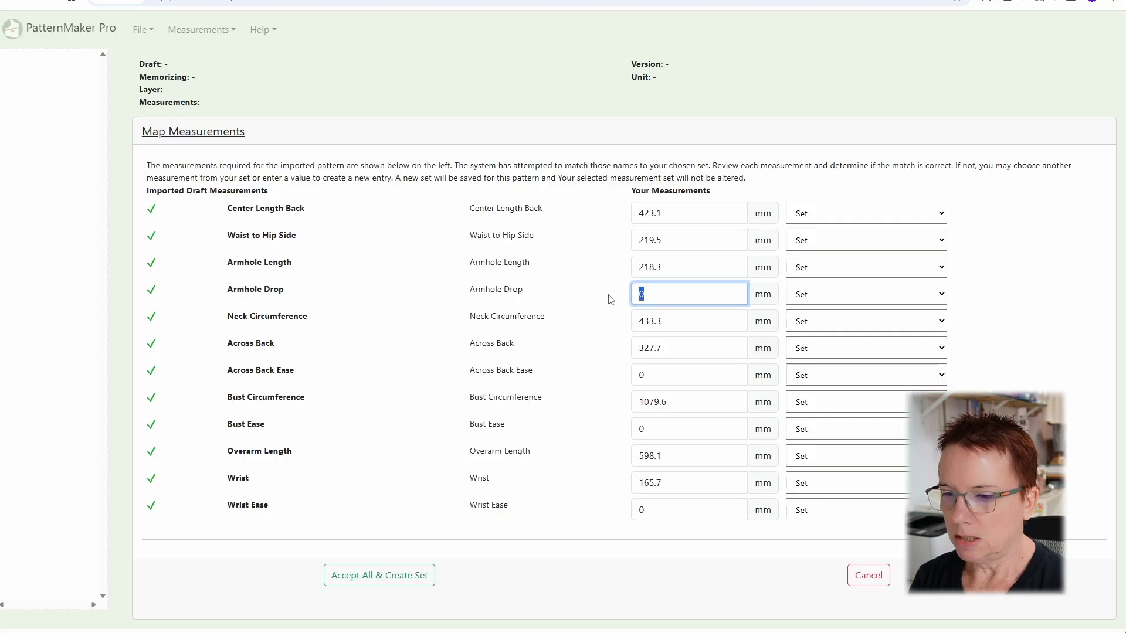
pyautogui.write('25.4')
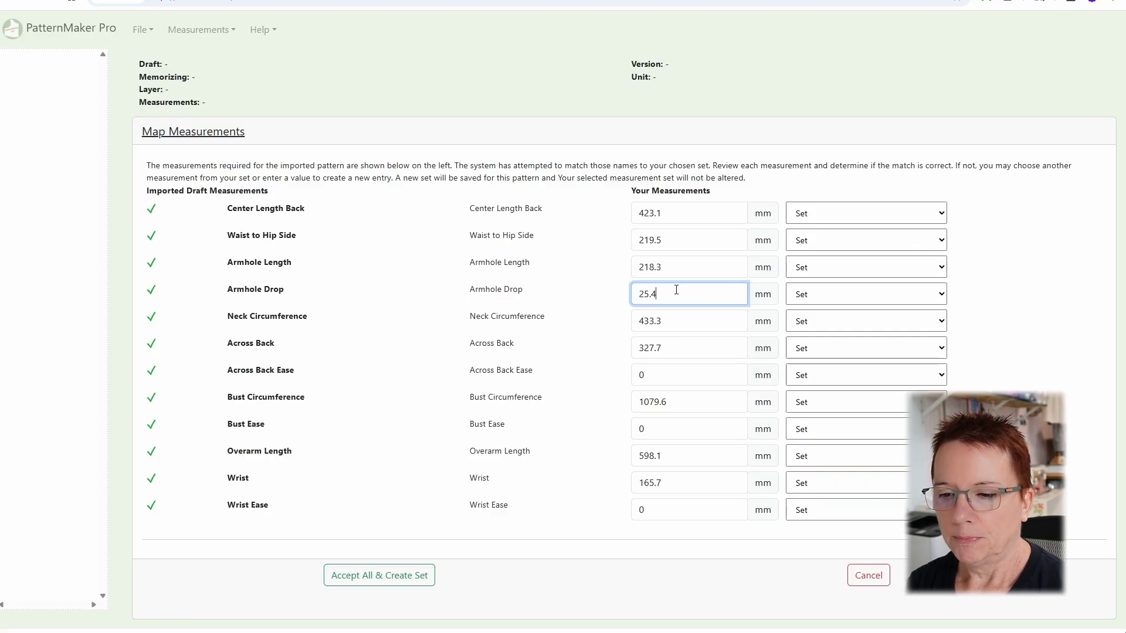
pyautogui.doubleClick(658, 374)
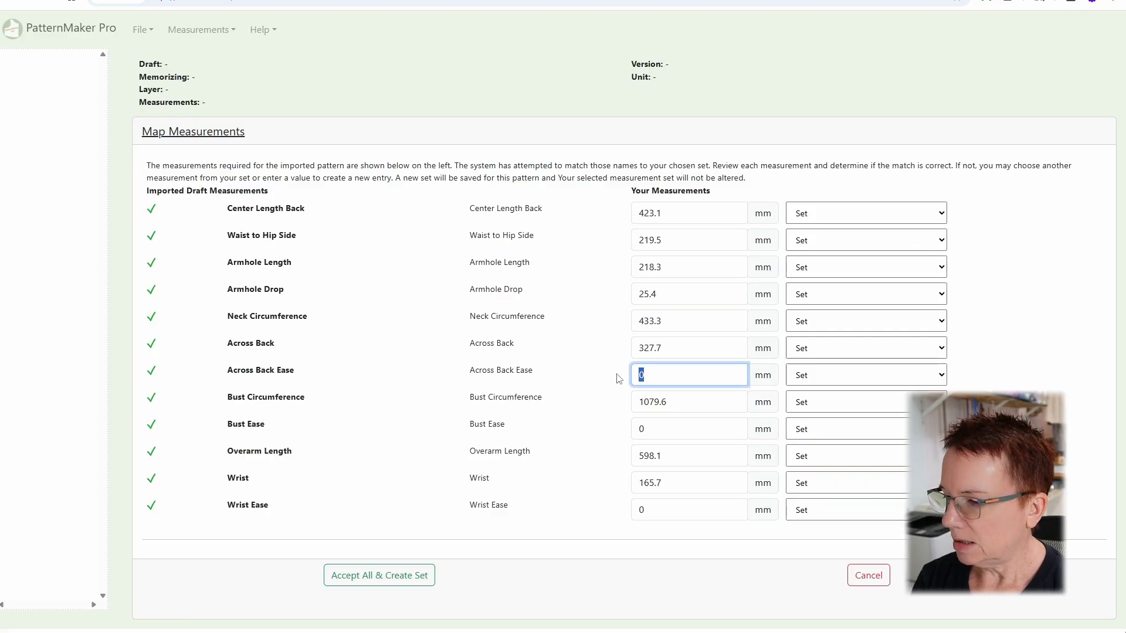
pyautogui.write('25.4')
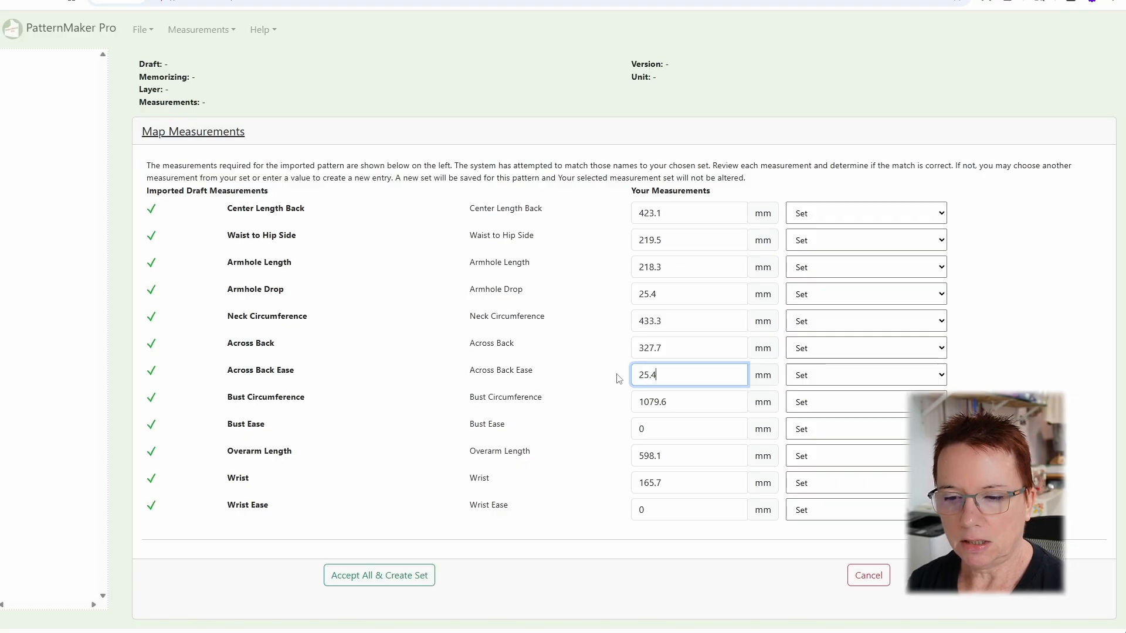
pyautogui.doubleClick(637, 429)
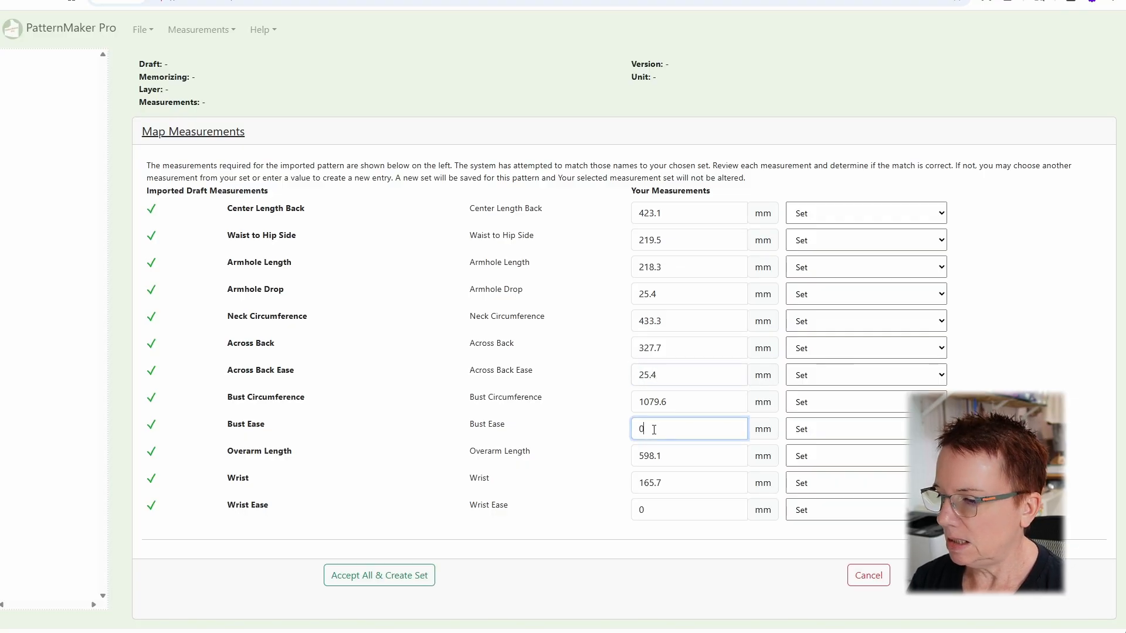
pyautogui.write('76.2')
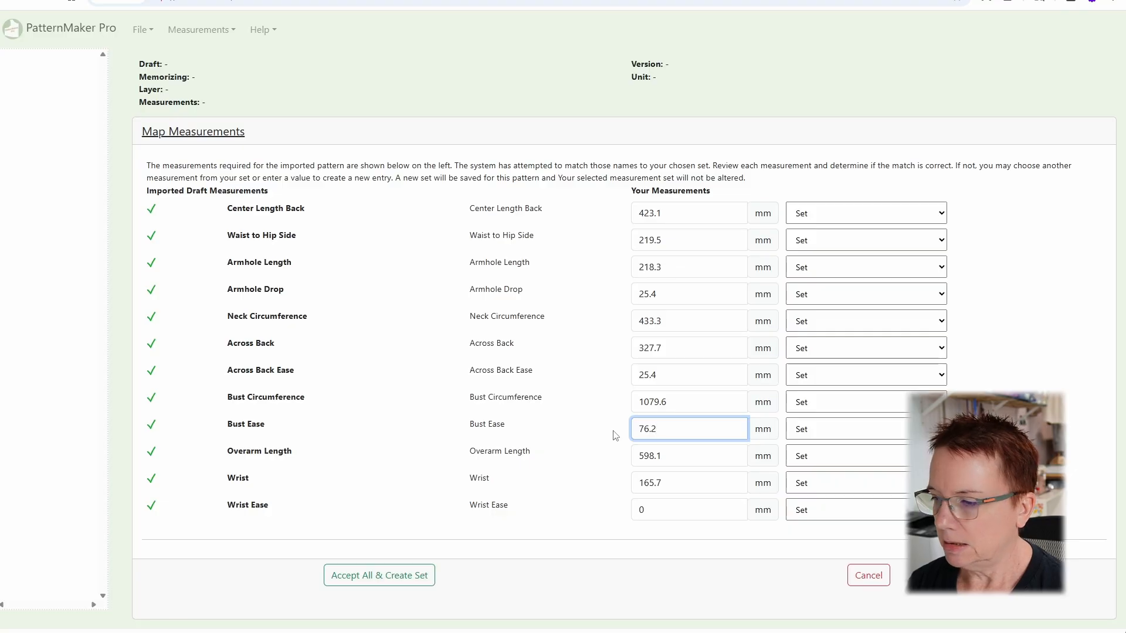
pyautogui.doubleClick(638, 510)
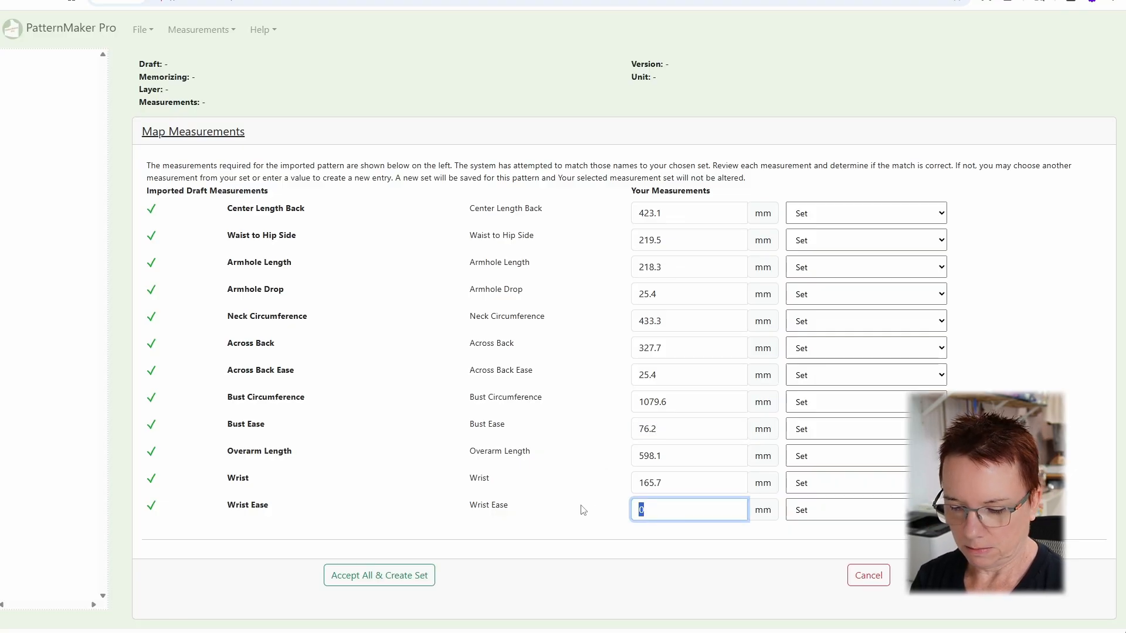
pyautogui.write('38.1')
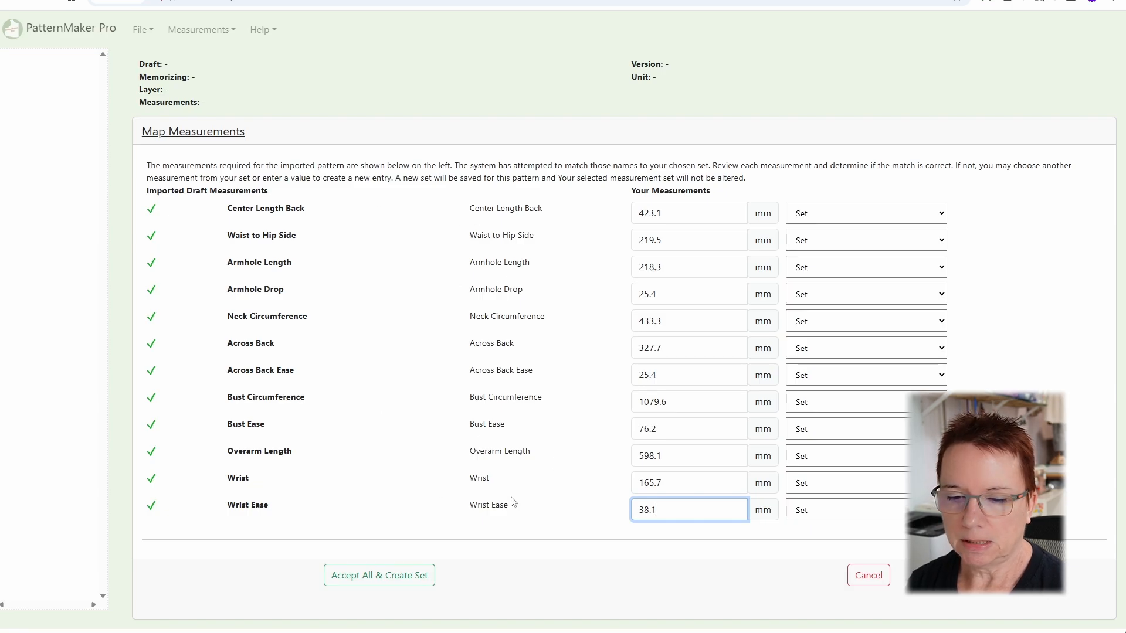
# - Accept all mapped measurements to create the new set, and save the restored draft
pyautogui.click(371, 581)
pyautogui.moveTo(495, 465); pyautogui.dragTo(591, 292)
pyautogui.scroll(1, 565, 210)
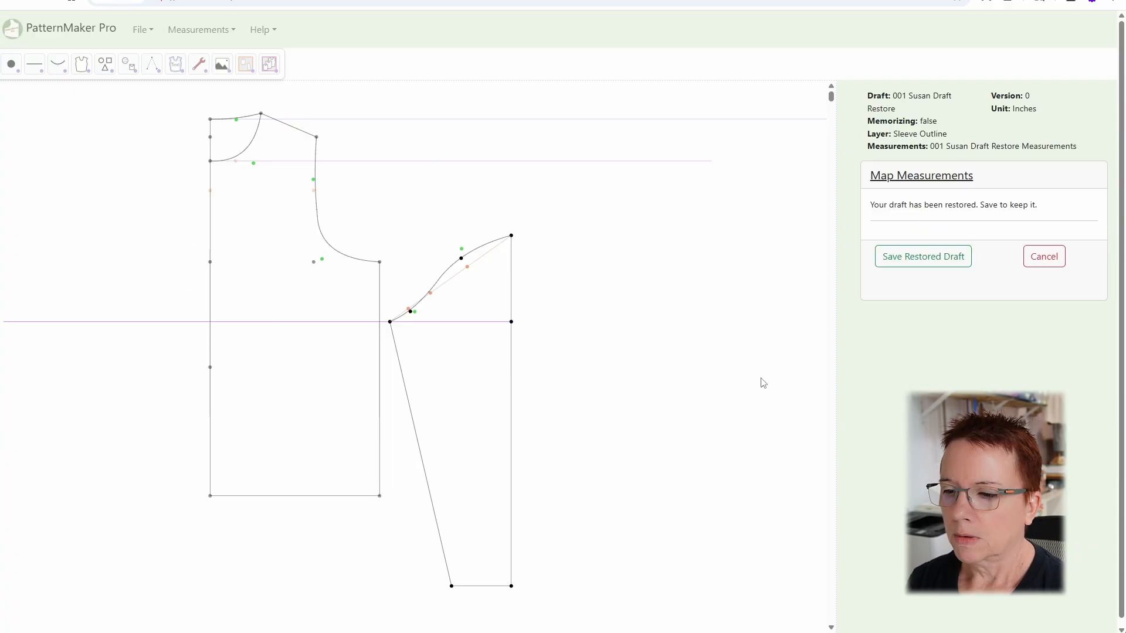
pyautogui.click(941, 268)
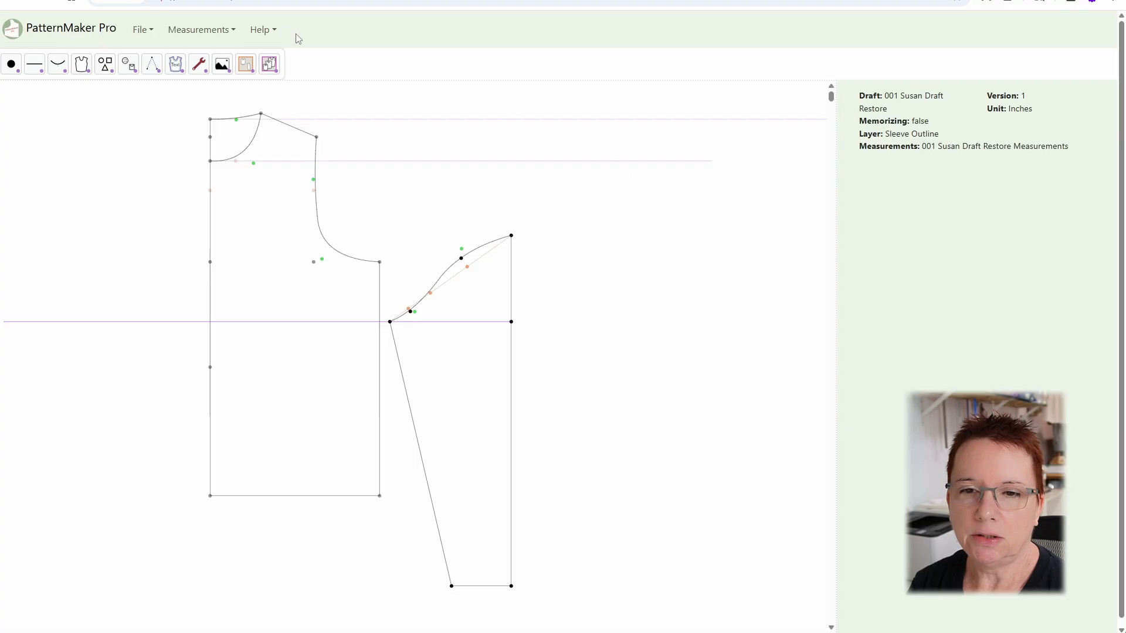
# - Review the measurement values stored in the 001 Susan Draft Restore Measurements set, and close it
pyautogui.click(203, 33)
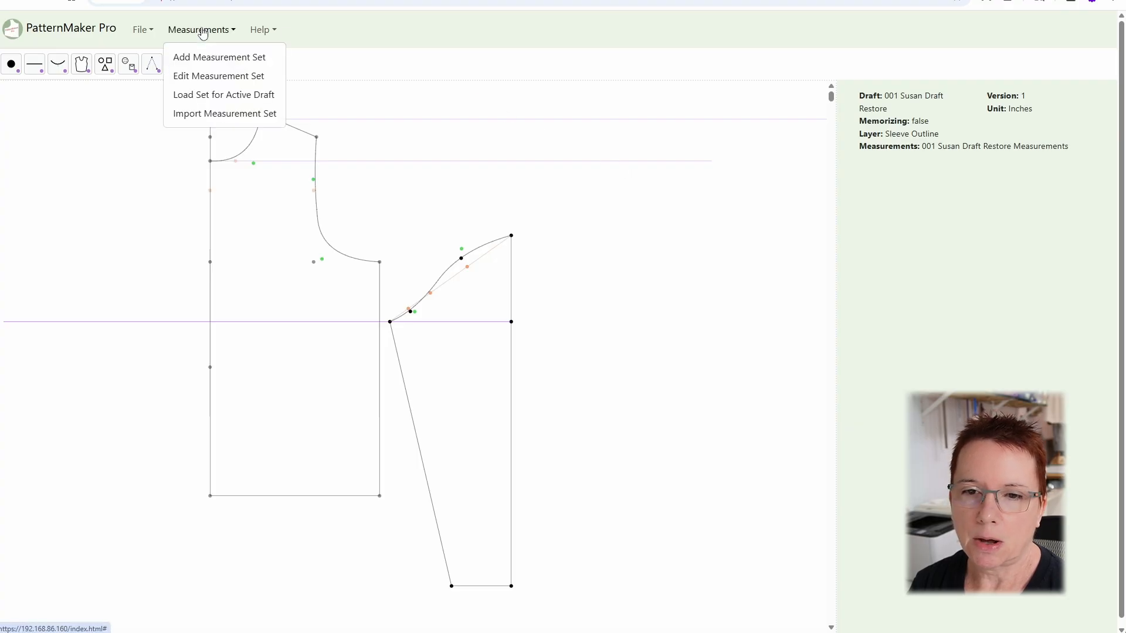
pyautogui.click(206, 77)
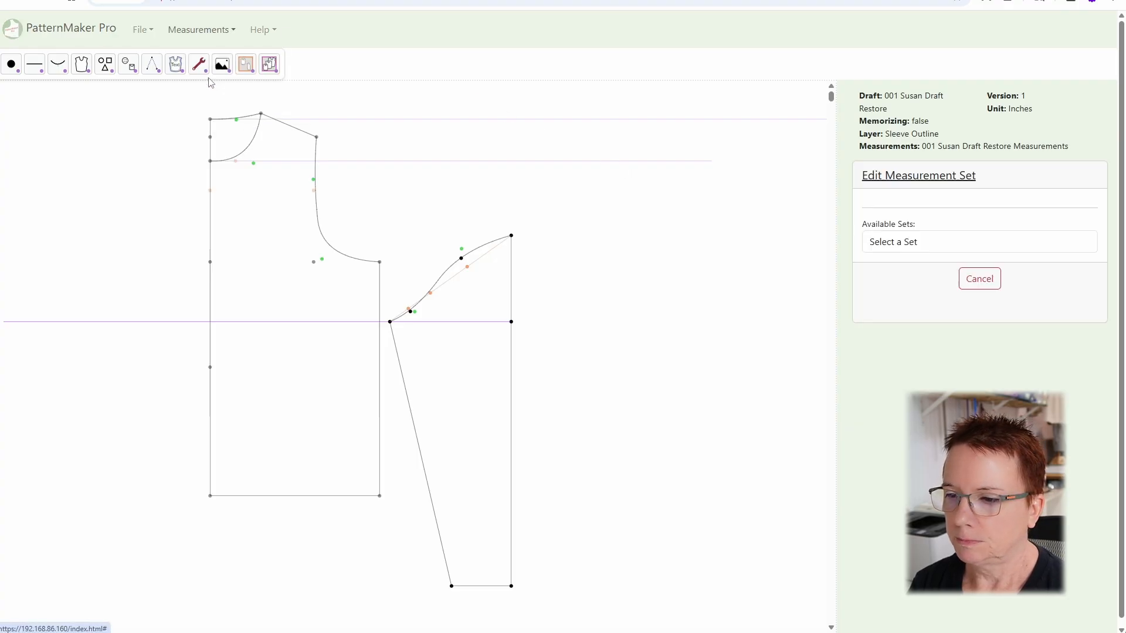
pyautogui.click(875, 248)
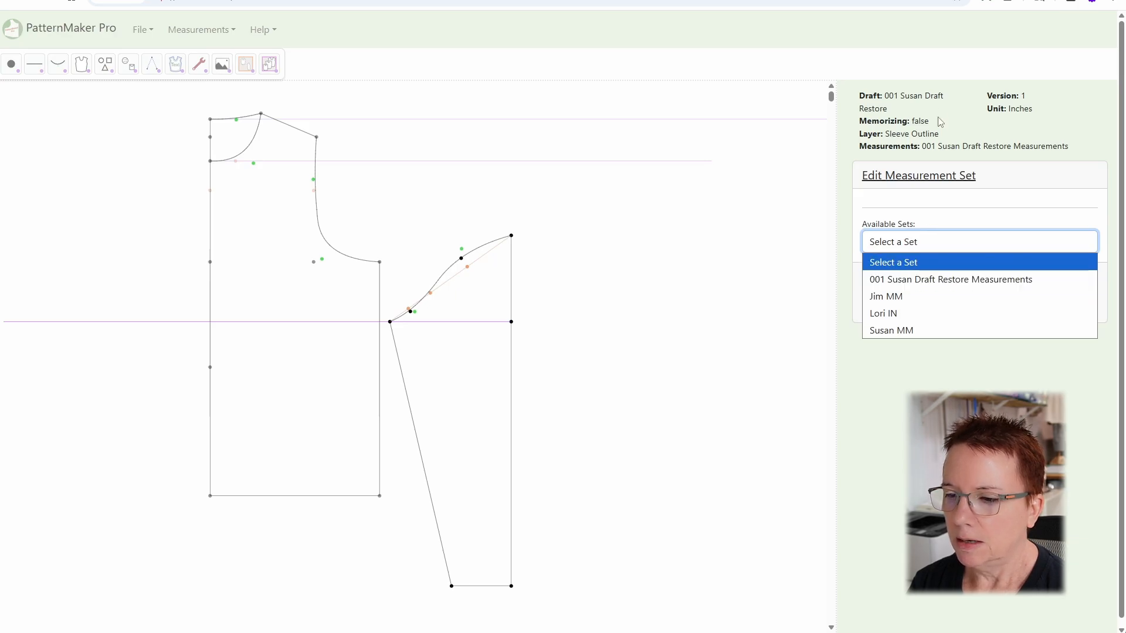
pyautogui.click(930, 280)
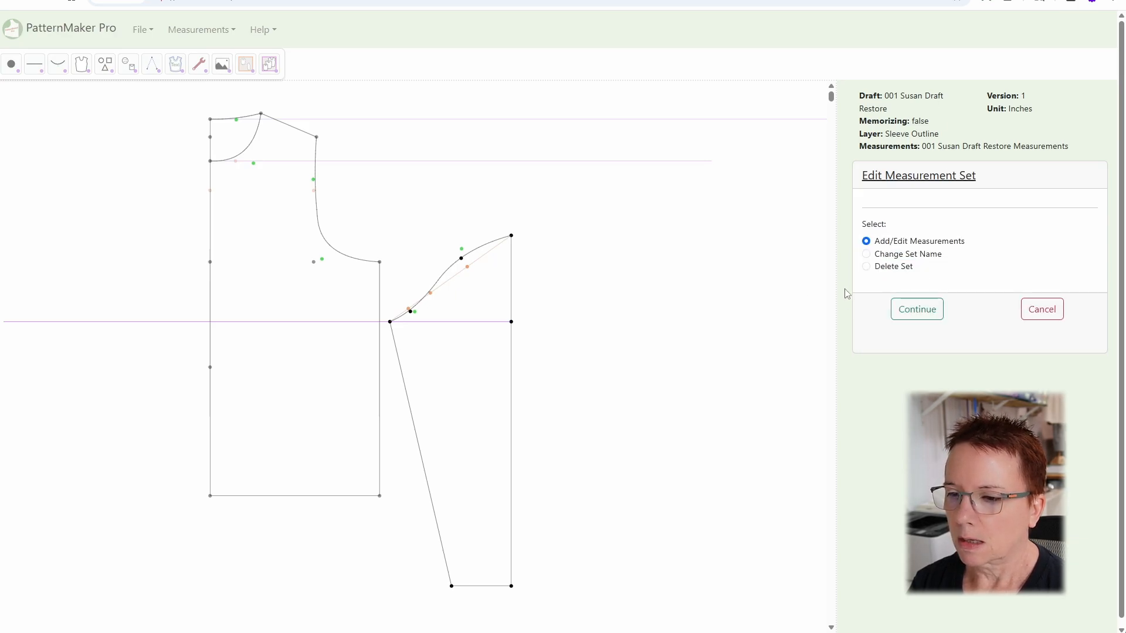
pyautogui.click(909, 311)
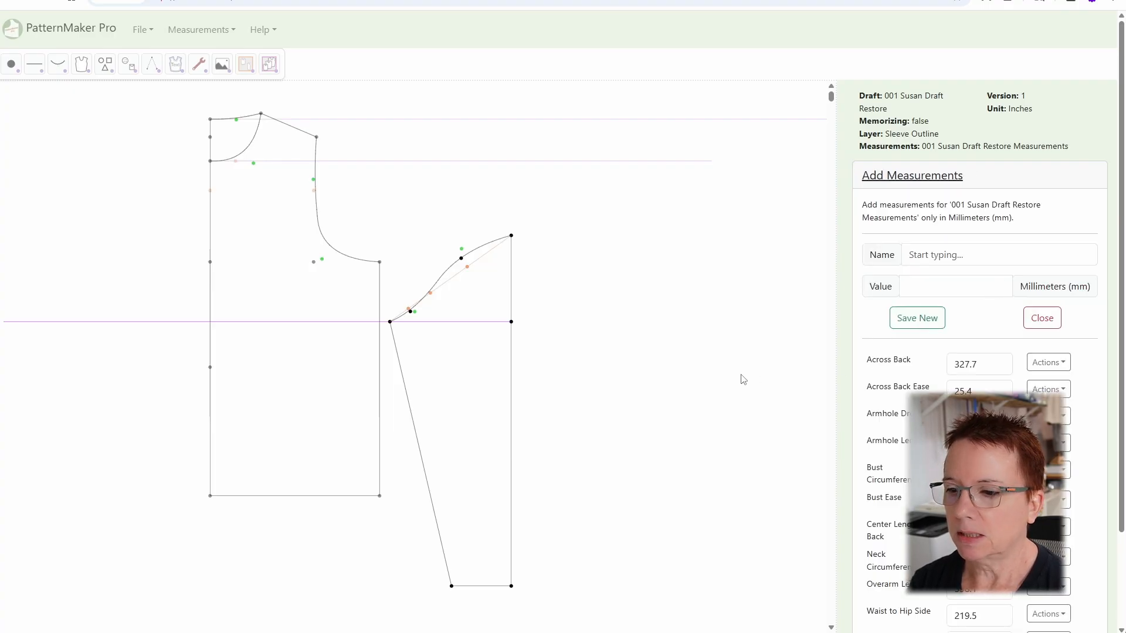
pyautogui.click(1027, 314)
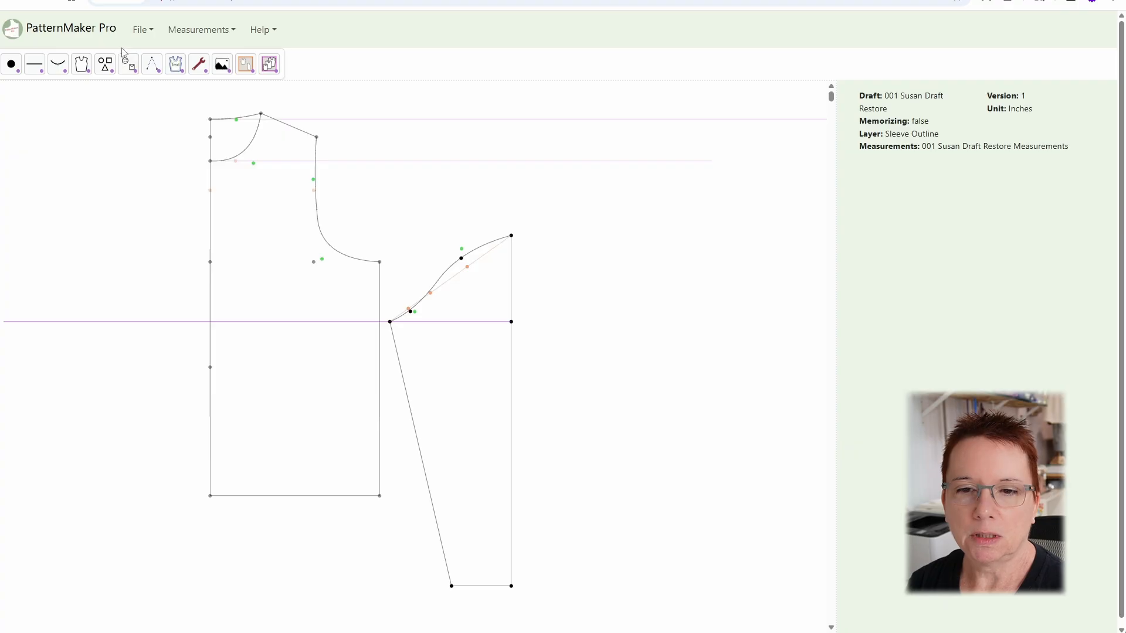
# - Import the saved pattern SVG onto the restored draft for comparison
pyautogui.click(141, 31)
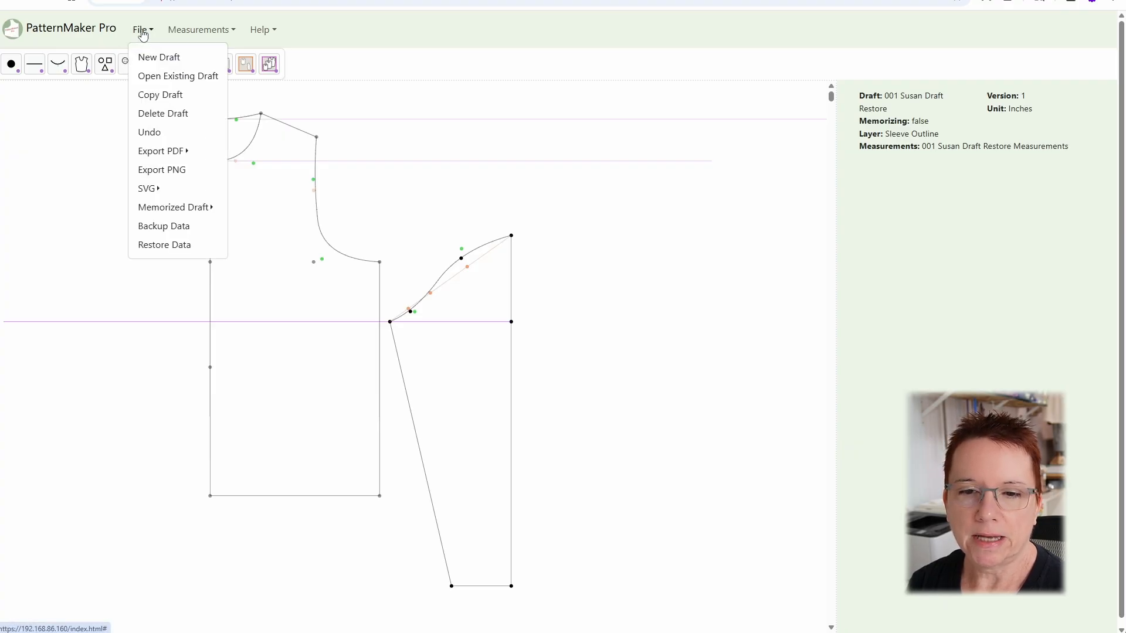
pyautogui.moveTo(146, 188)
pyautogui.click(273, 218)
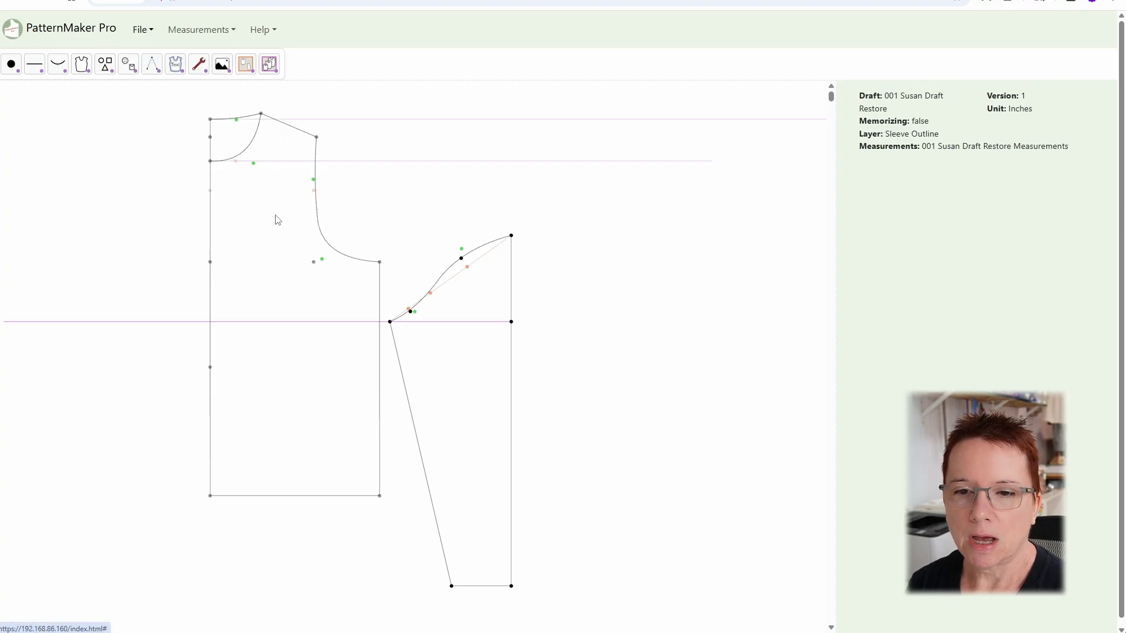
pyautogui.click(286, 157)
pyautogui.click(718, 423)
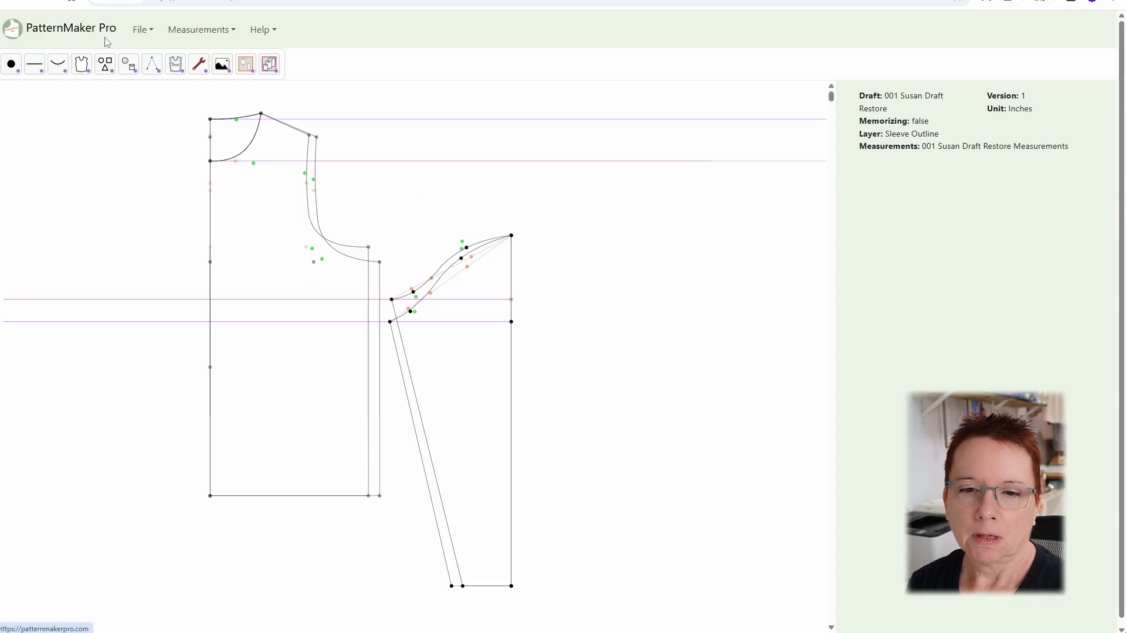
# - Import the memorized draft 001_Susan_Draft_draft.json again to start a second restored draft
pyautogui.click(141, 31)
pyautogui.click(191, 210)
pyautogui.click(262, 233)
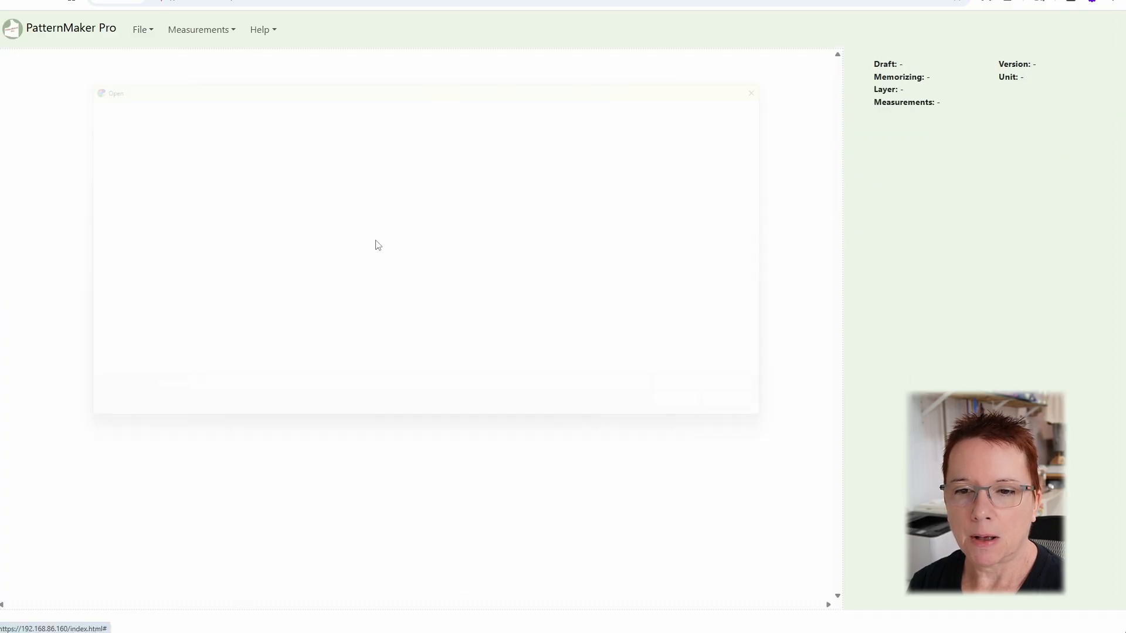
pyautogui.click(283, 158)
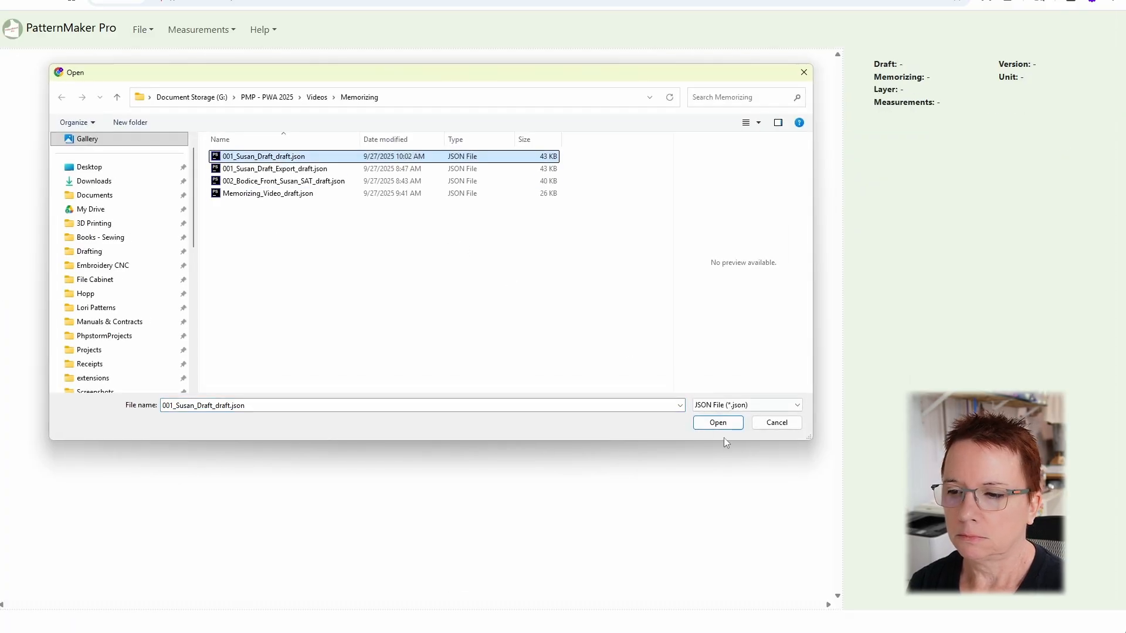
pyautogui.click(718, 422)
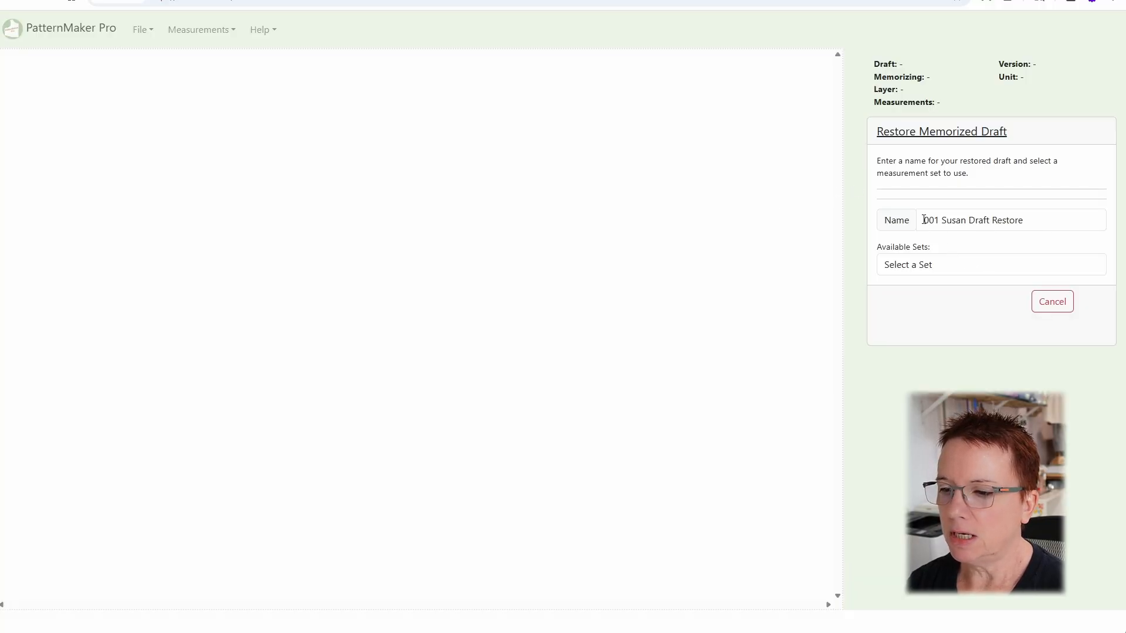
# - Name the restored draft 001 Susan Lori Draft Restore and continue with the Lori IN measurement set
pyautogui.click(966, 219)
pyautogui.write('Lori')
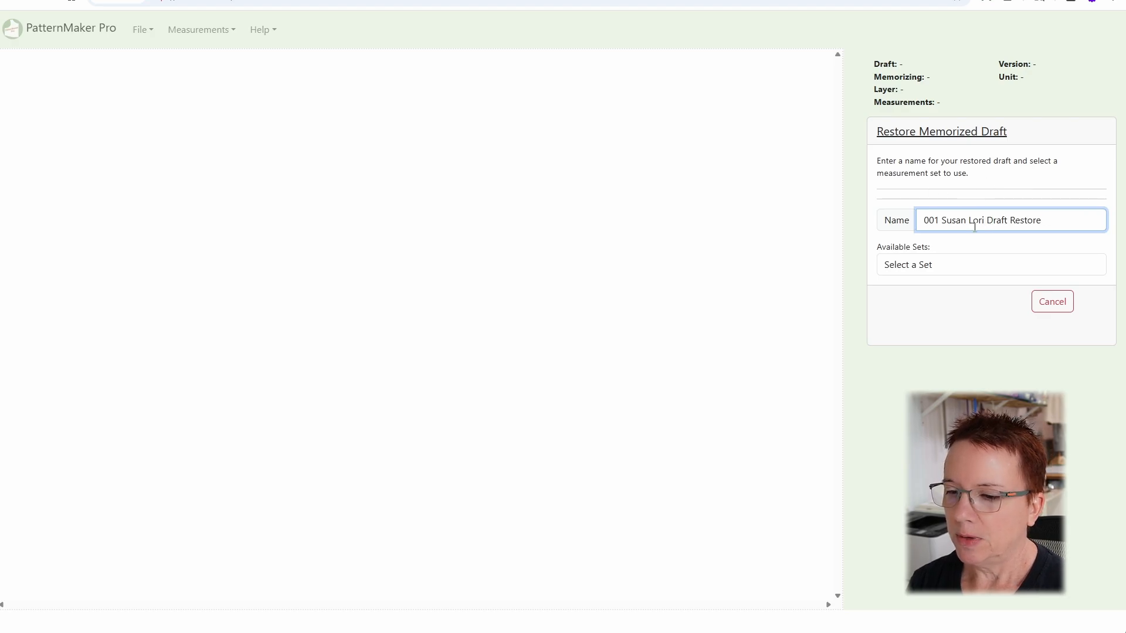
pyautogui.click(923, 267)
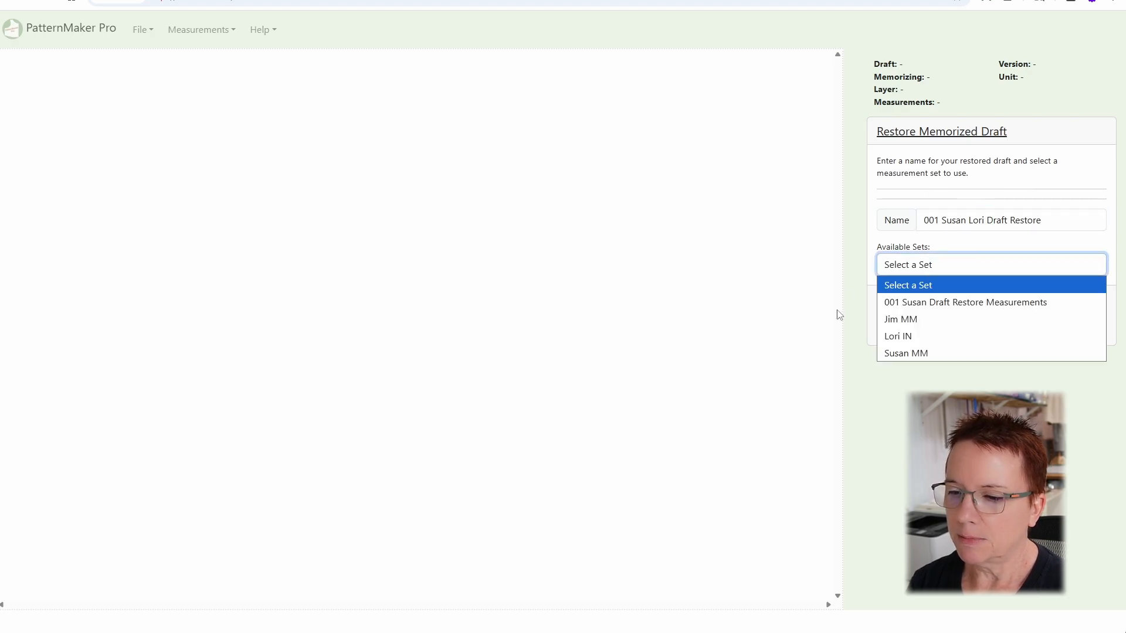
pyautogui.click(914, 345)
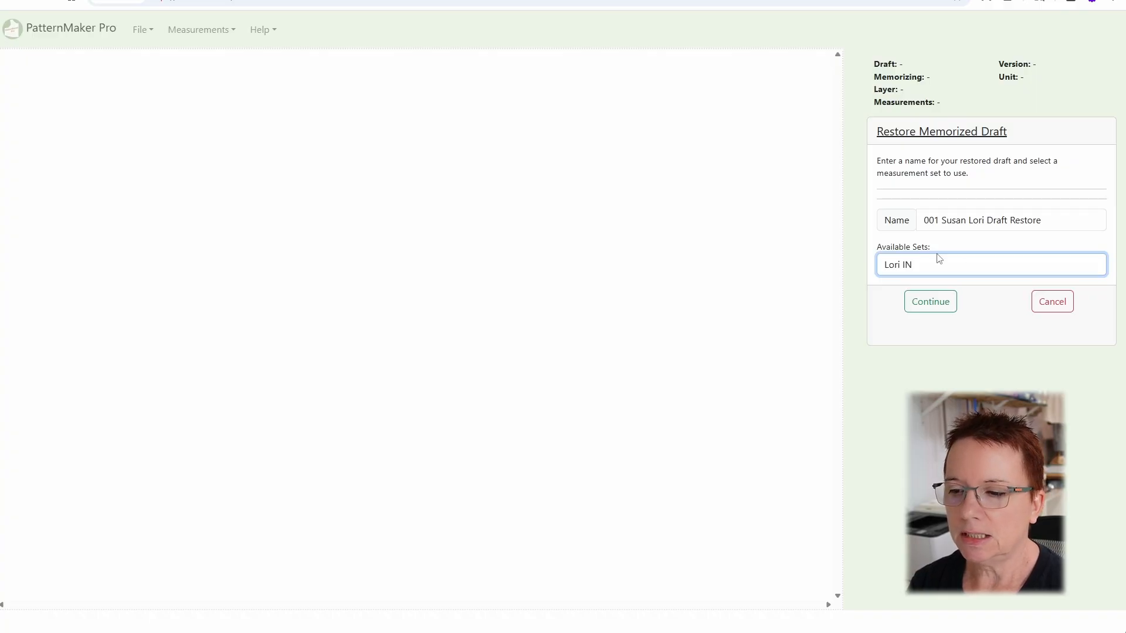
pyautogui.click(930, 302)
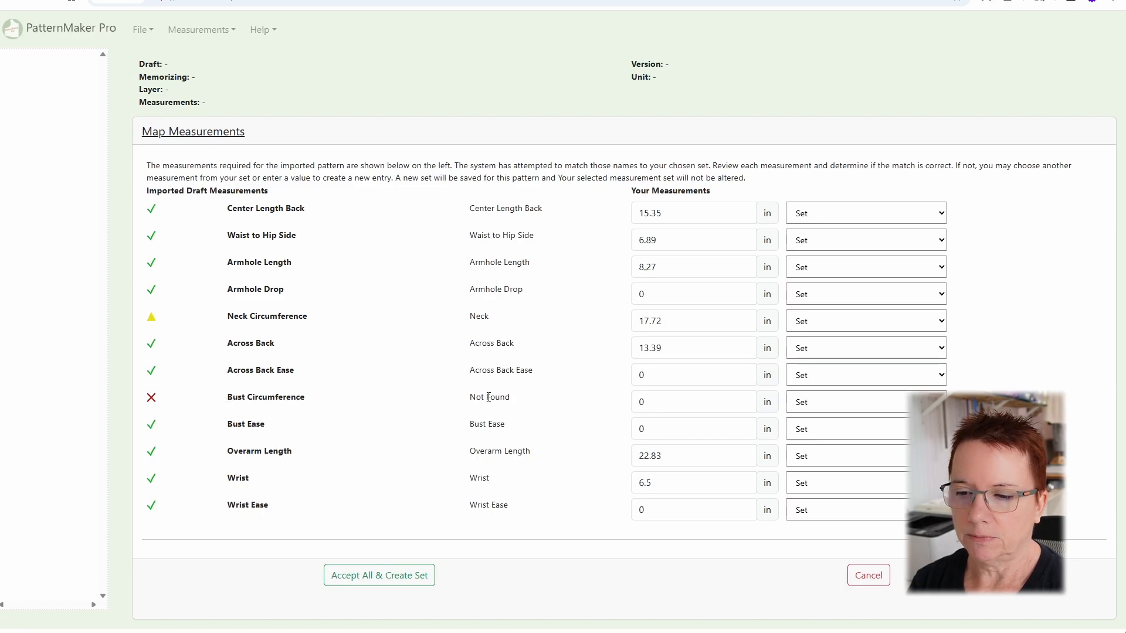
# - Map Bust Circumference to the Bust/Chest measurement, accept all to create the new set, and save the restored draft
pyautogui.click(856, 403)
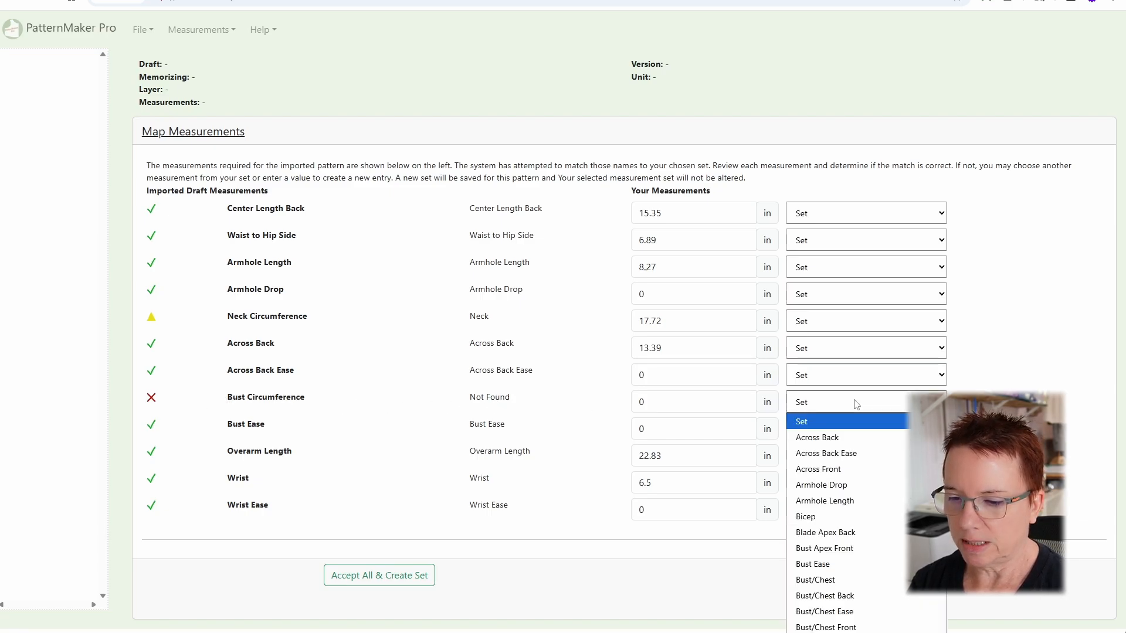
pyautogui.click(867, 580)
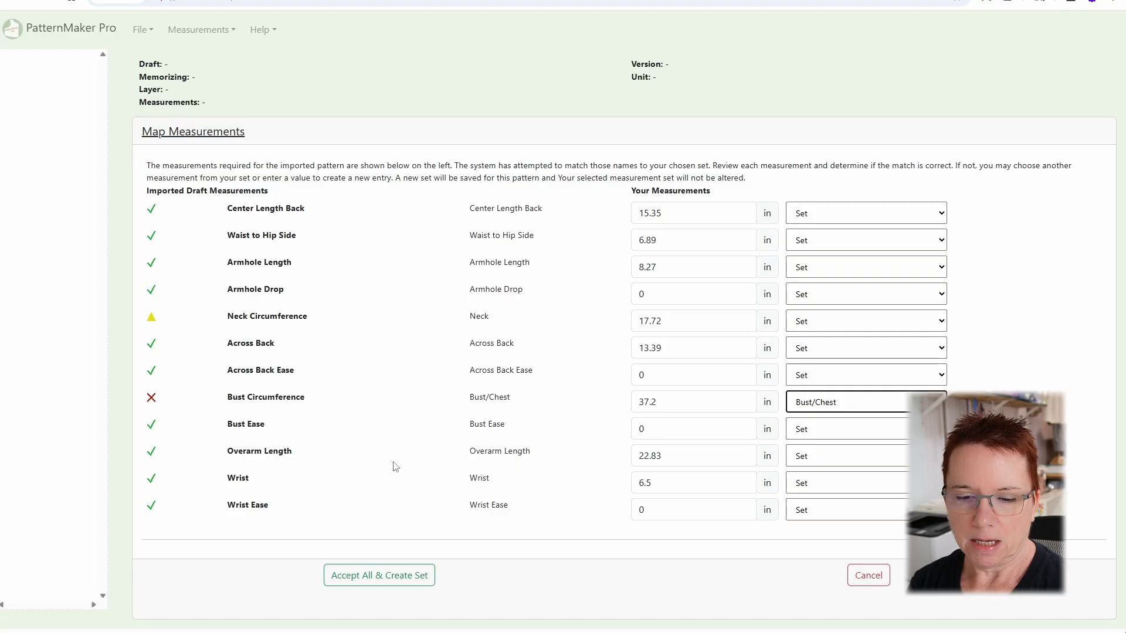
pyautogui.click(387, 589)
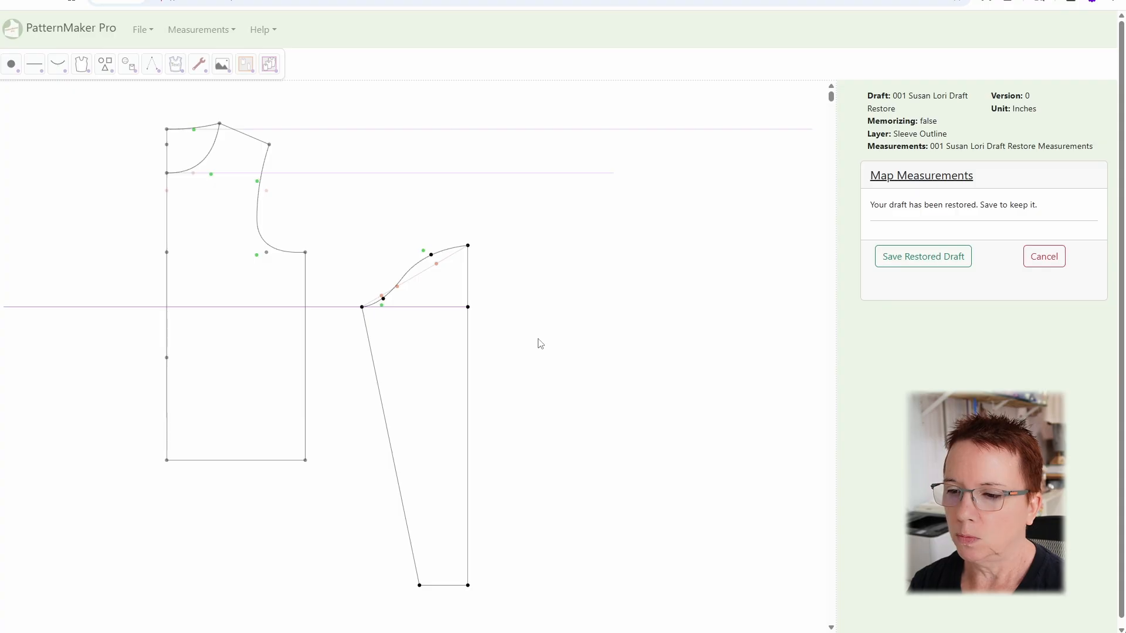
pyautogui.click(911, 258)
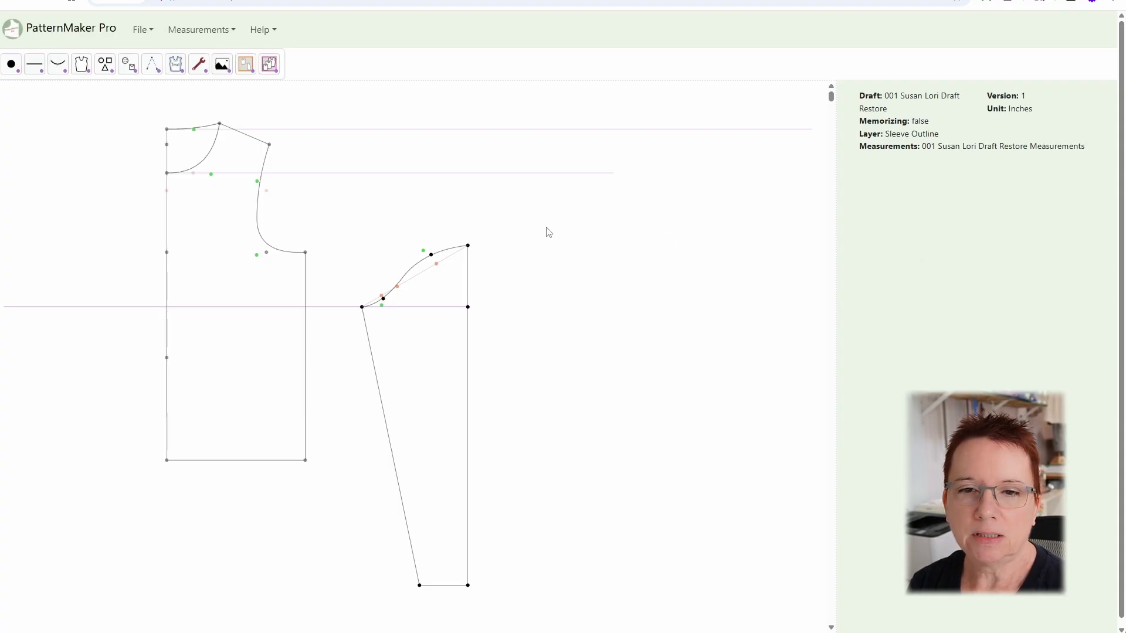
# - Import 001 Susan Draft Original.svg onto the 001 Susan Lori Draft Restore draft for comparison
pyautogui.click(140, 35)
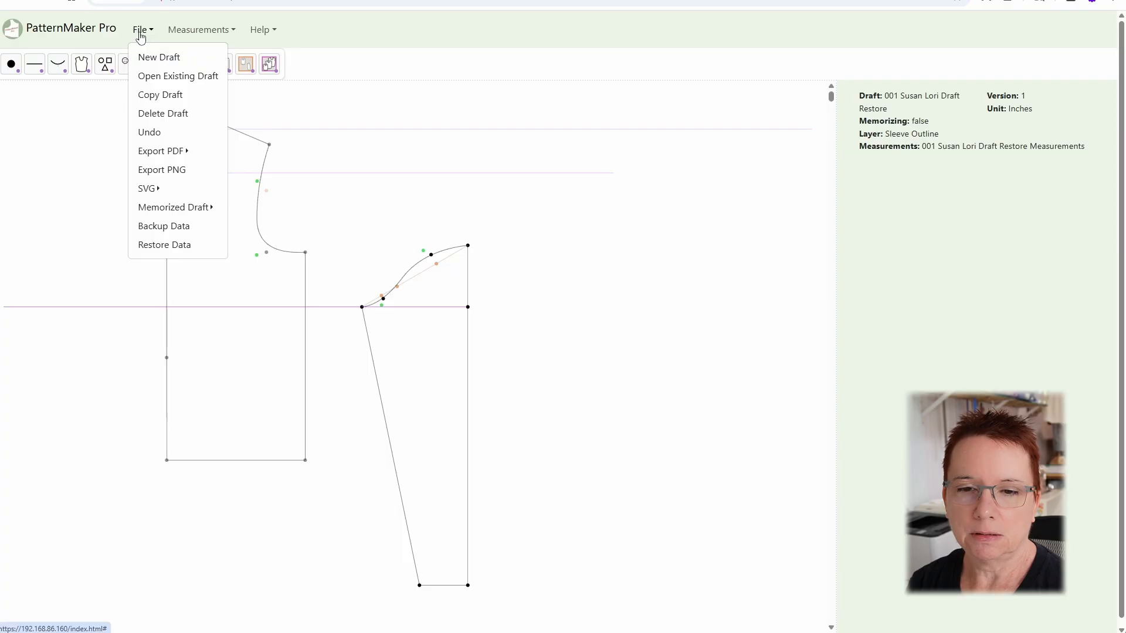
pyautogui.moveTo(147, 187)
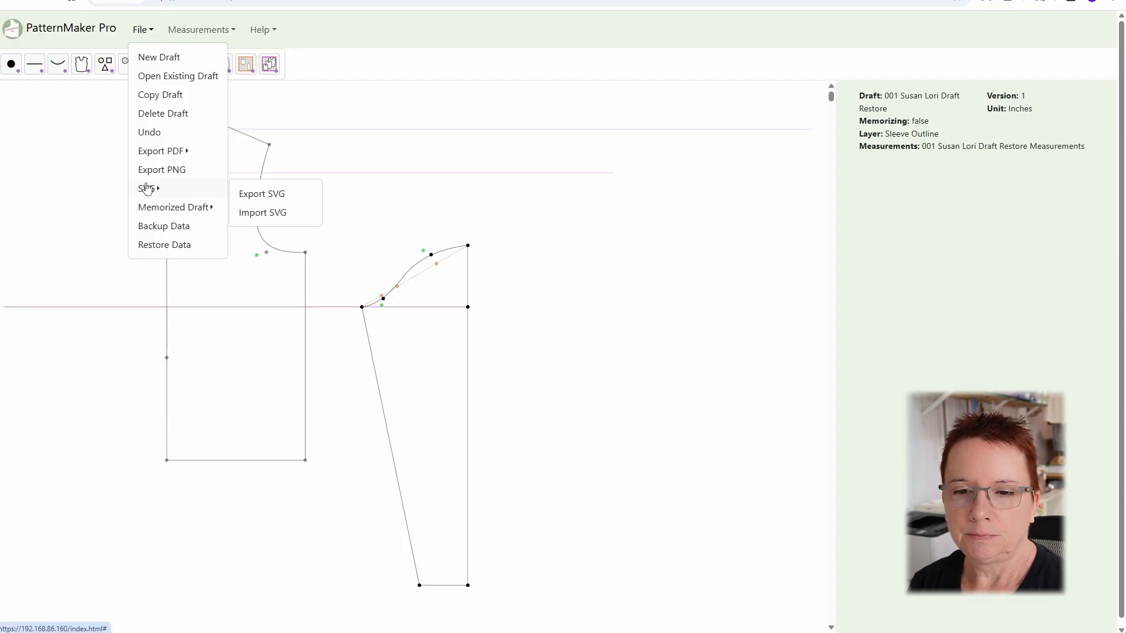
pyautogui.click(293, 217)
pyautogui.click(299, 158)
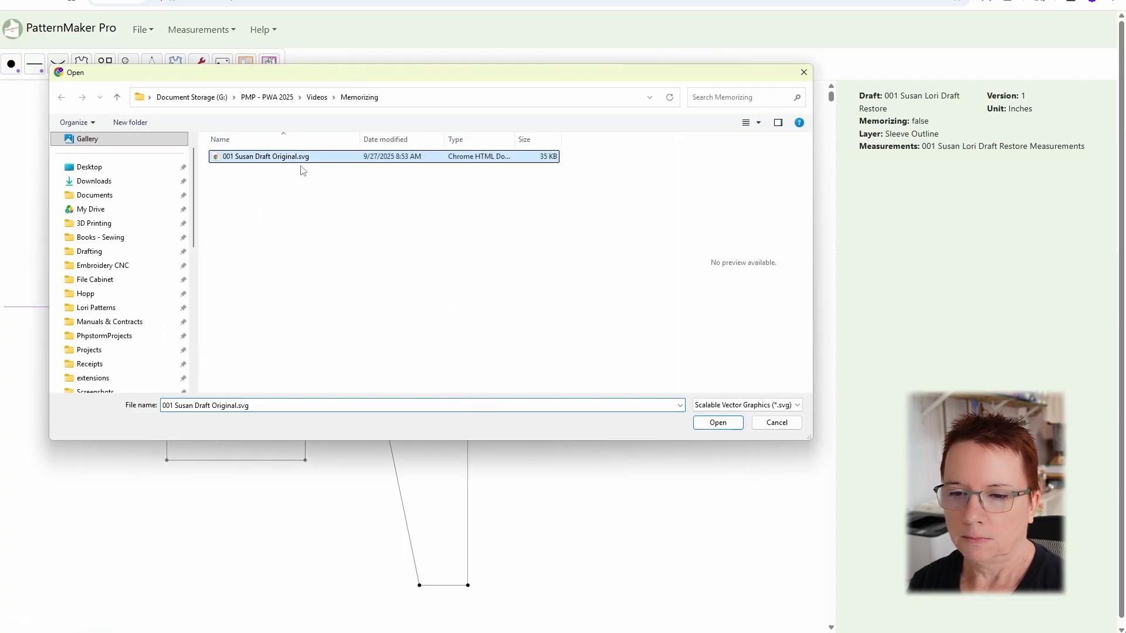
pyautogui.click(710, 426)
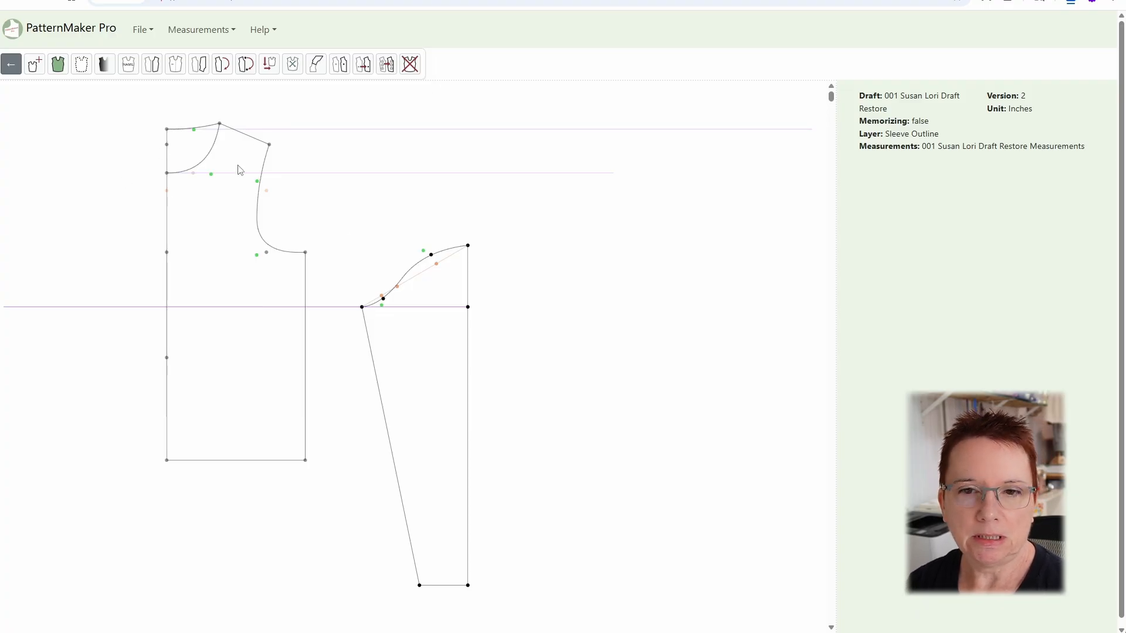
# - Import the memorized draft 001_Susan_Draft_draft.json once more to start a third restored draft
pyautogui.click(141, 30)
pyautogui.moveTo(176, 208)
pyautogui.click(295, 233)
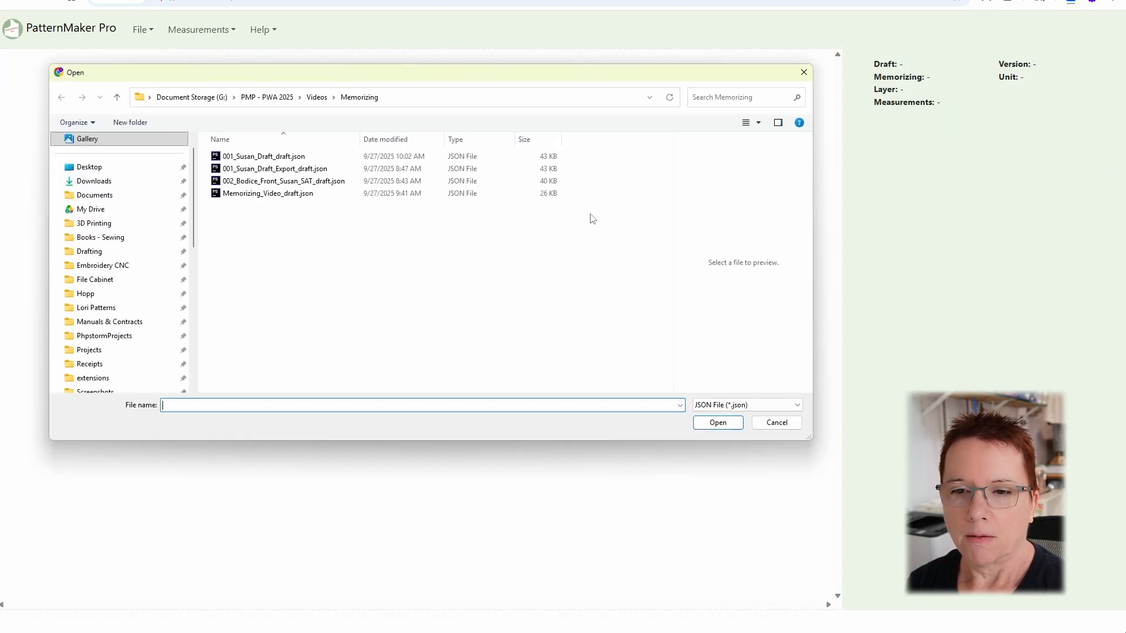
pyautogui.click(306, 157)
pyautogui.click(718, 422)
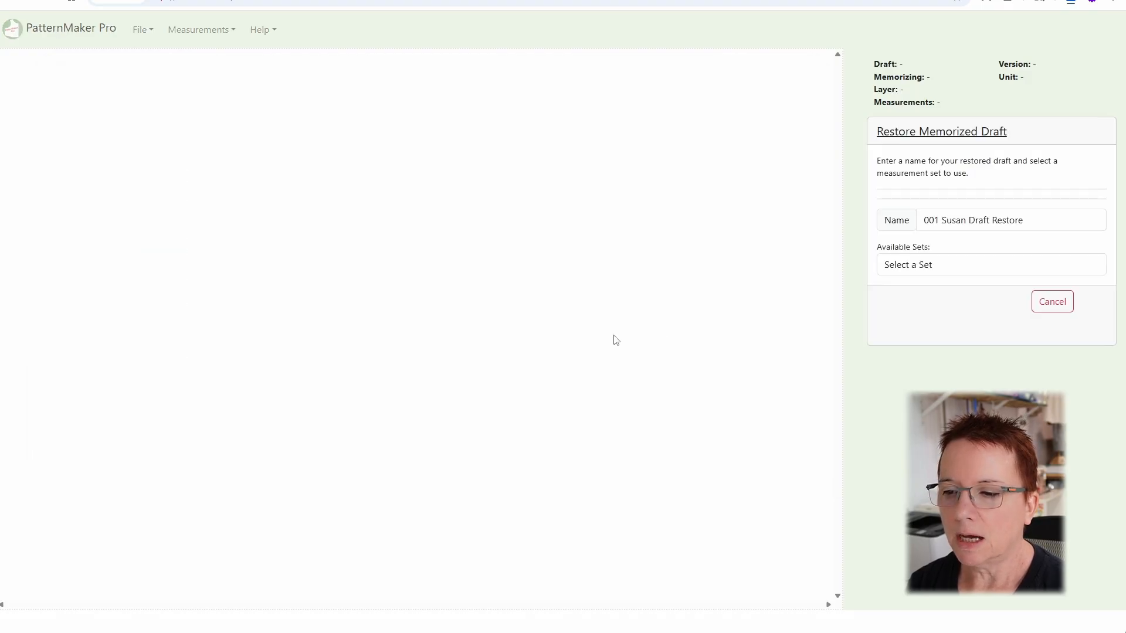
# - Restore the draft as 001 Susan Jim Draft Restore with the Jim MM set, accepting all mapped measurements to create its set
pyautogui.click(927, 269)
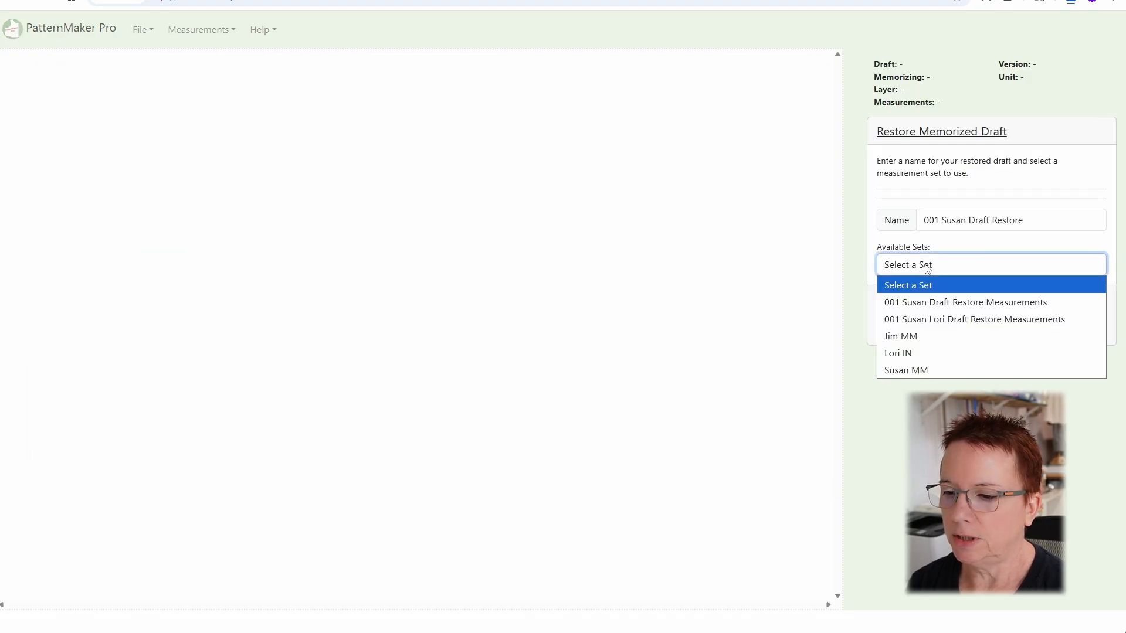
pyautogui.click(913, 338)
pyautogui.click(967, 220)
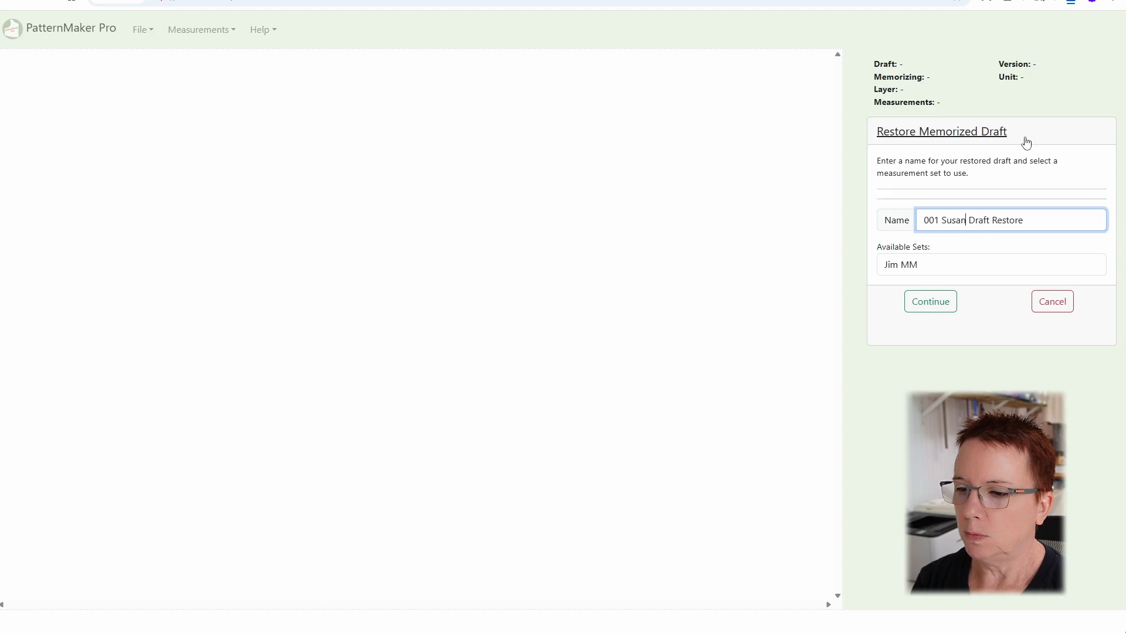
pyautogui.write('Jim')
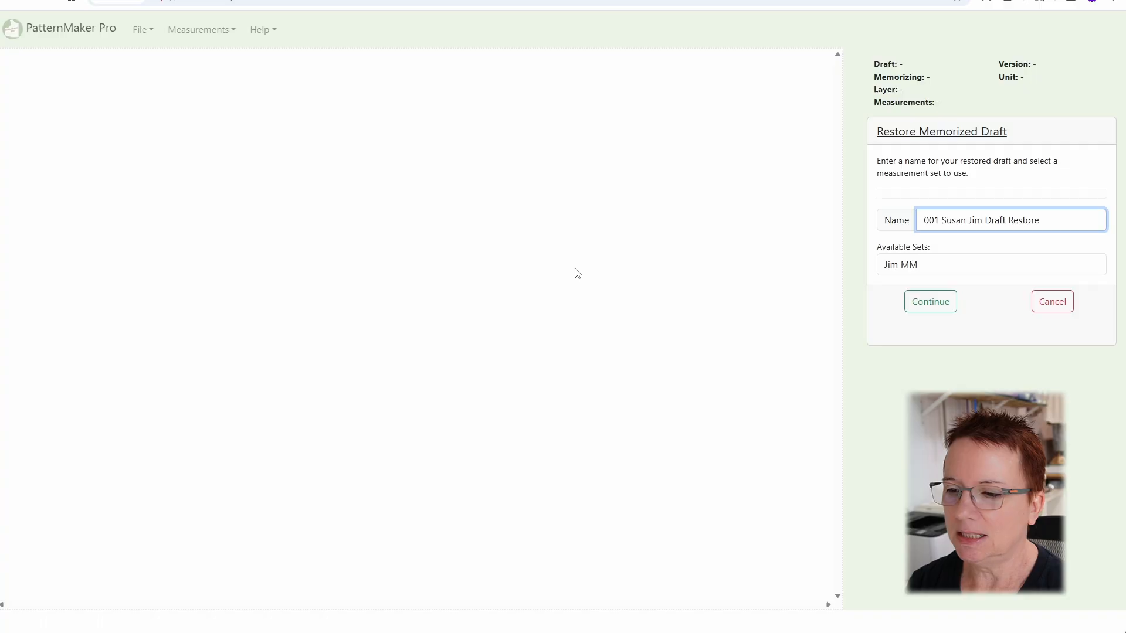
pyautogui.click(938, 304)
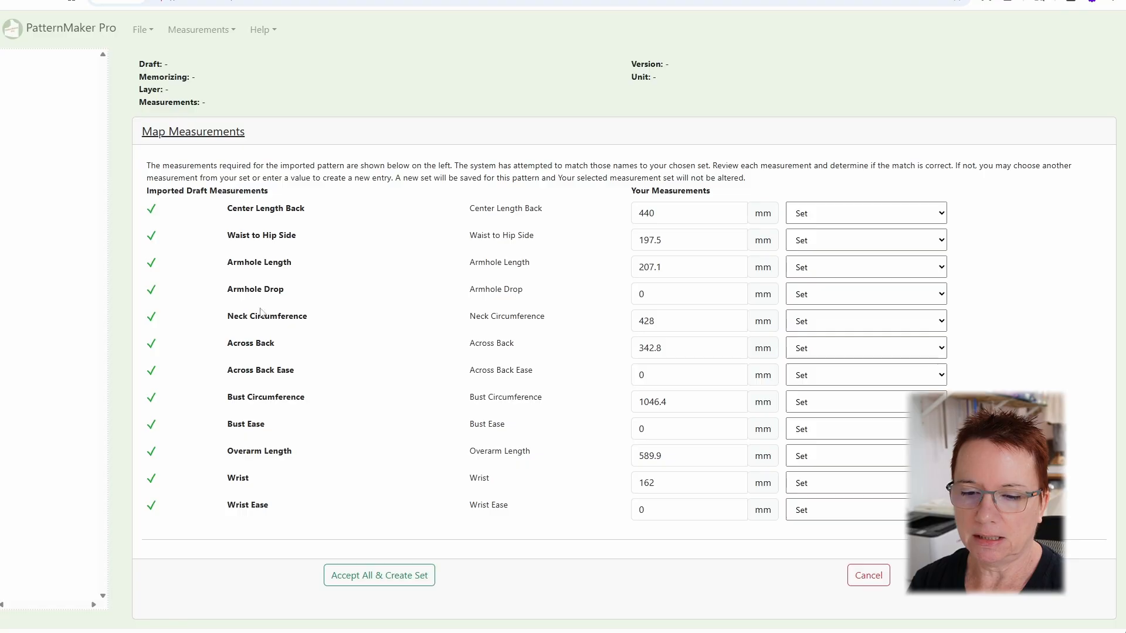
pyautogui.click(386, 578)
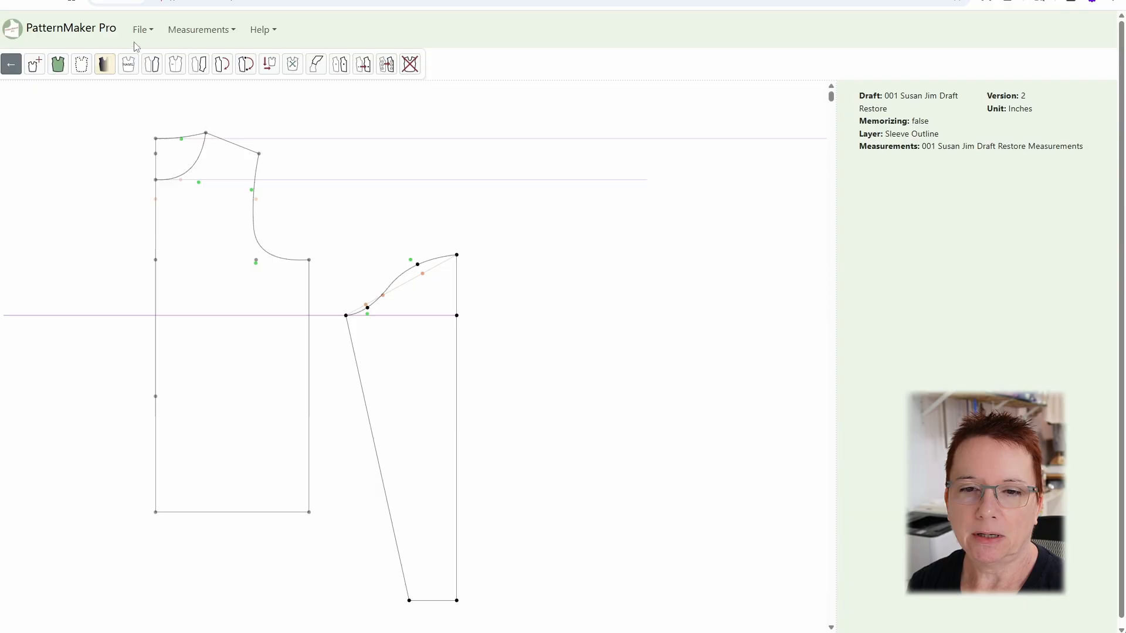
# - Import 001 Lori Restore.svg onto the 001 Susan Jim Draft Restore draft
pyautogui.click(143, 31)
pyautogui.moveTo(148, 189)
pyautogui.click(309, 212)
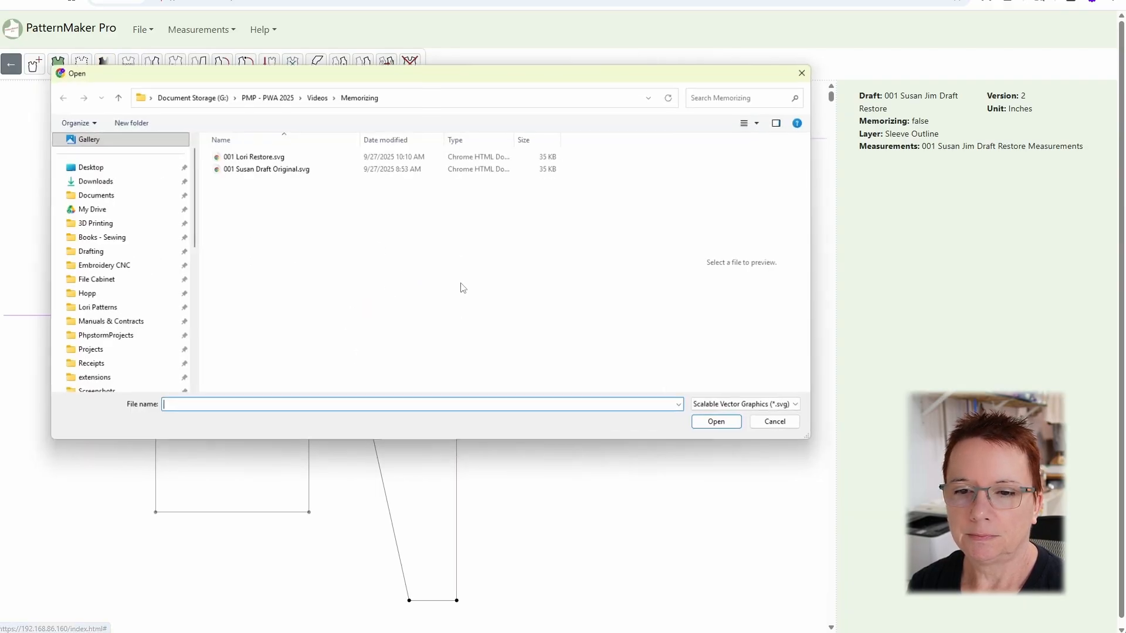
pyautogui.click(718, 422)
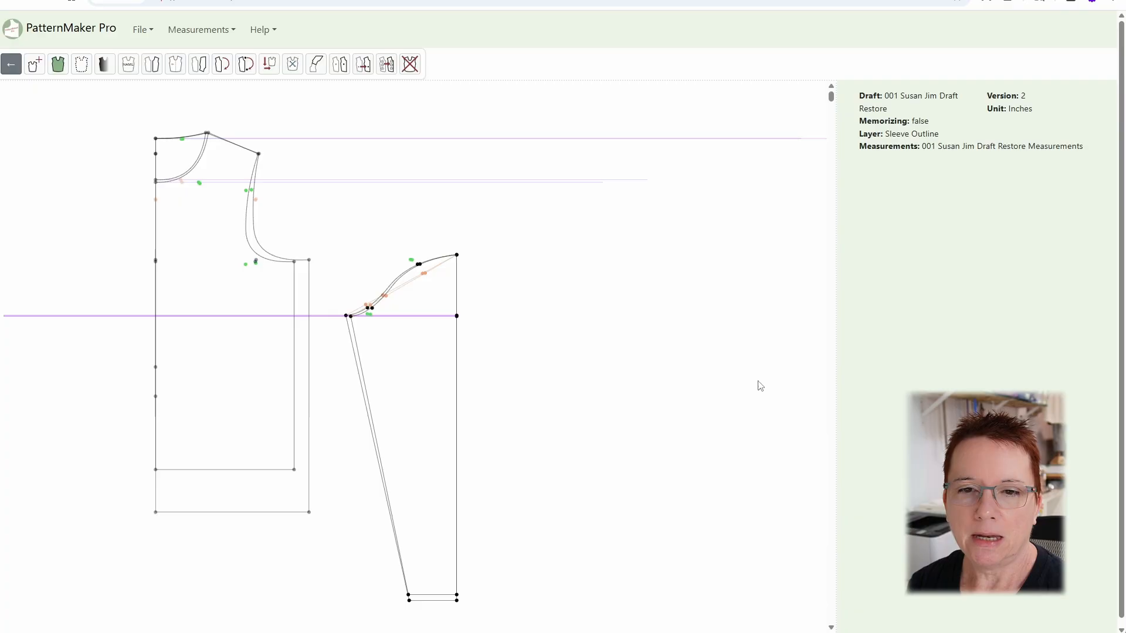
# - Import 001 Susan Draft Original.svg onto the same draft and compare the three overlaid bodice and sleeve outlines
pyautogui.click(143, 36)
pyautogui.click(143, 185)
pyautogui.click(292, 213)
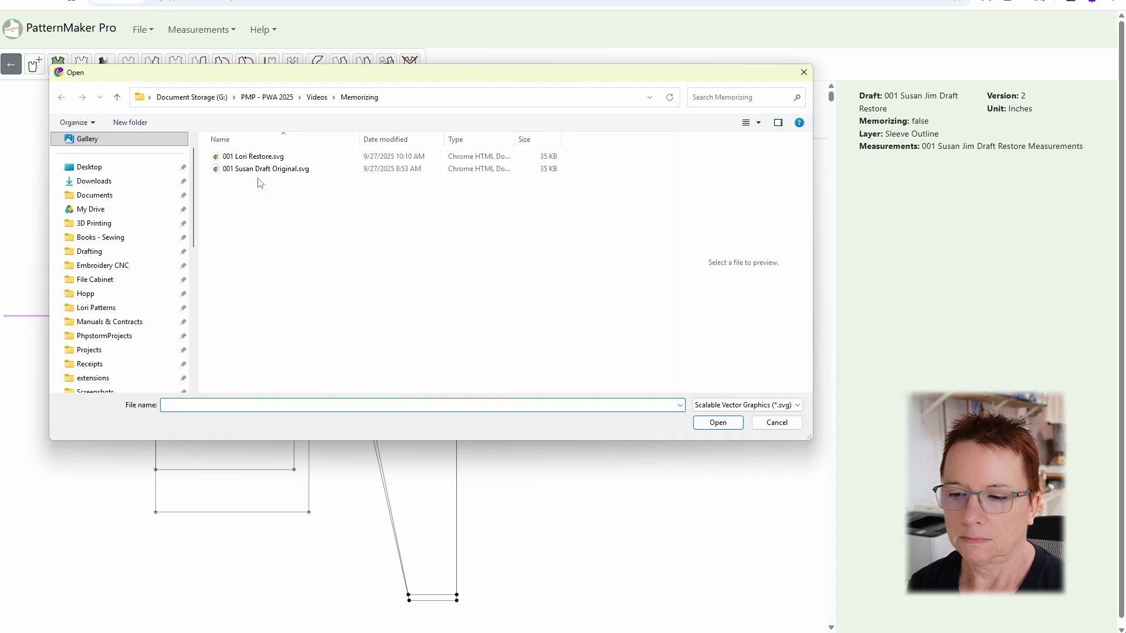
pyautogui.click(263, 169)
pyautogui.click(716, 422)
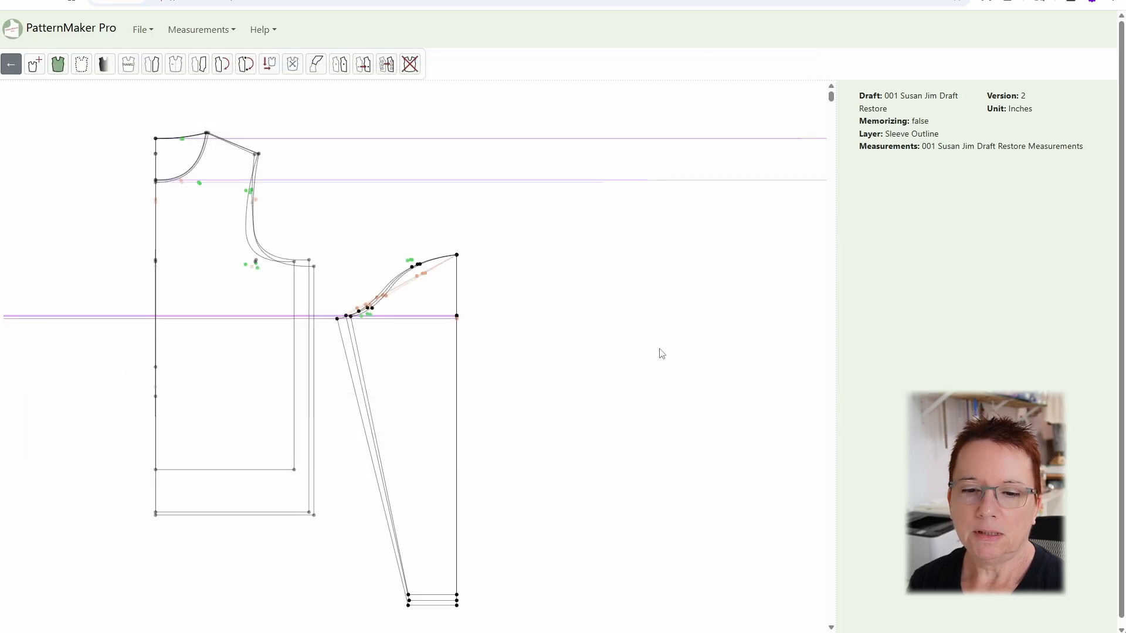
pyautogui.moveTo(546, 428); pyautogui.dragTo(593, 414)
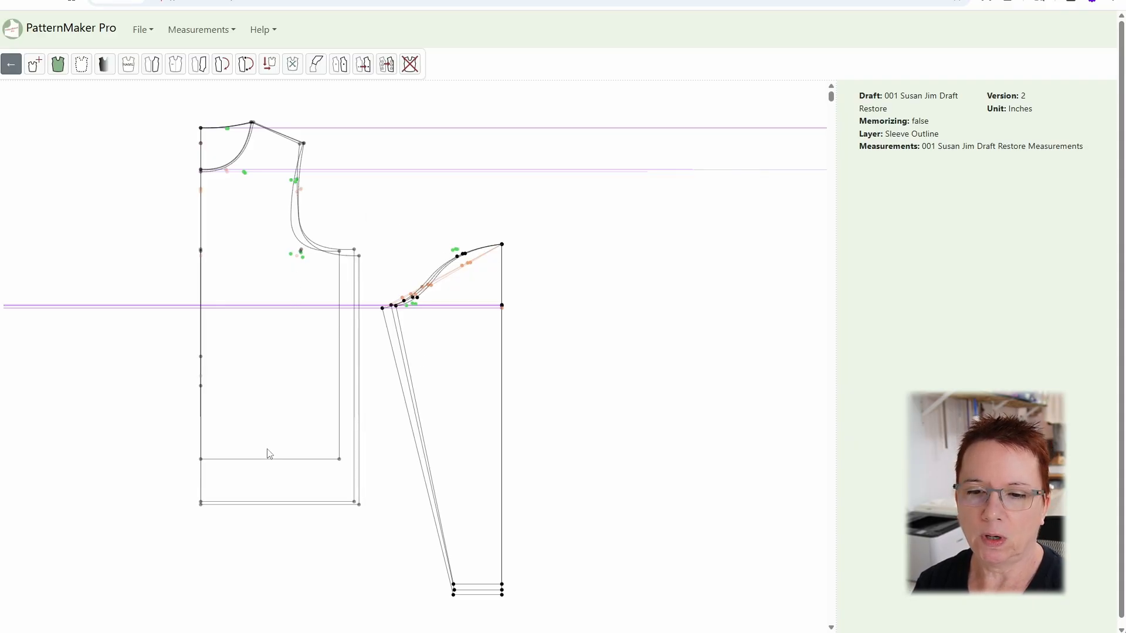
pyautogui.moveTo(604, 327); pyautogui.dragTo(544, 298)
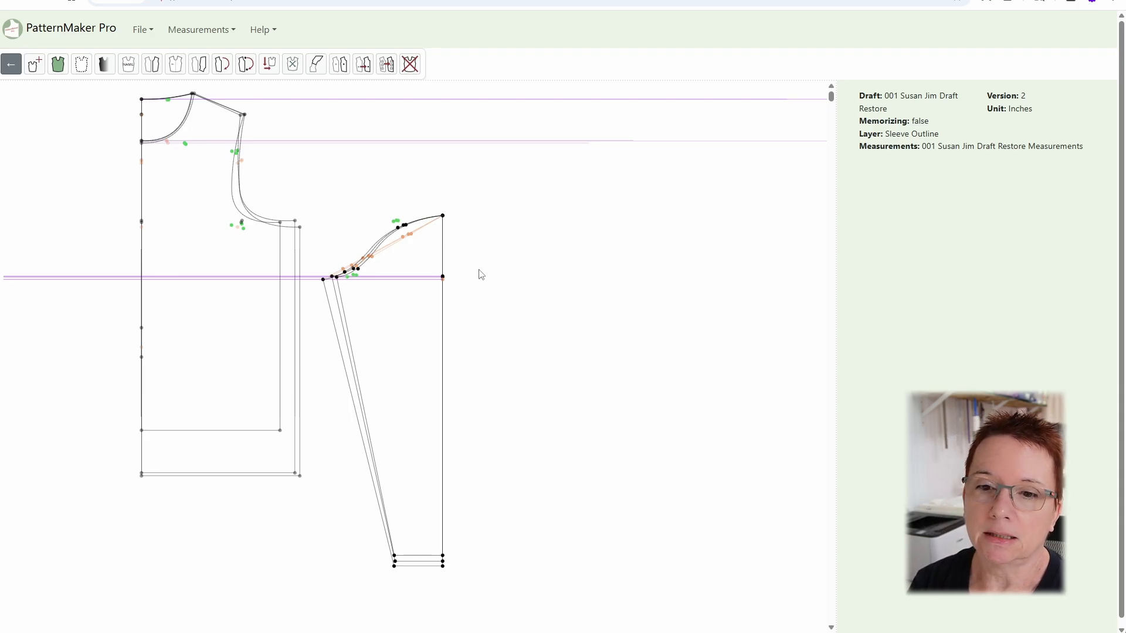
pyautogui.moveTo(334, 188); pyautogui.dragTo(432, 223)
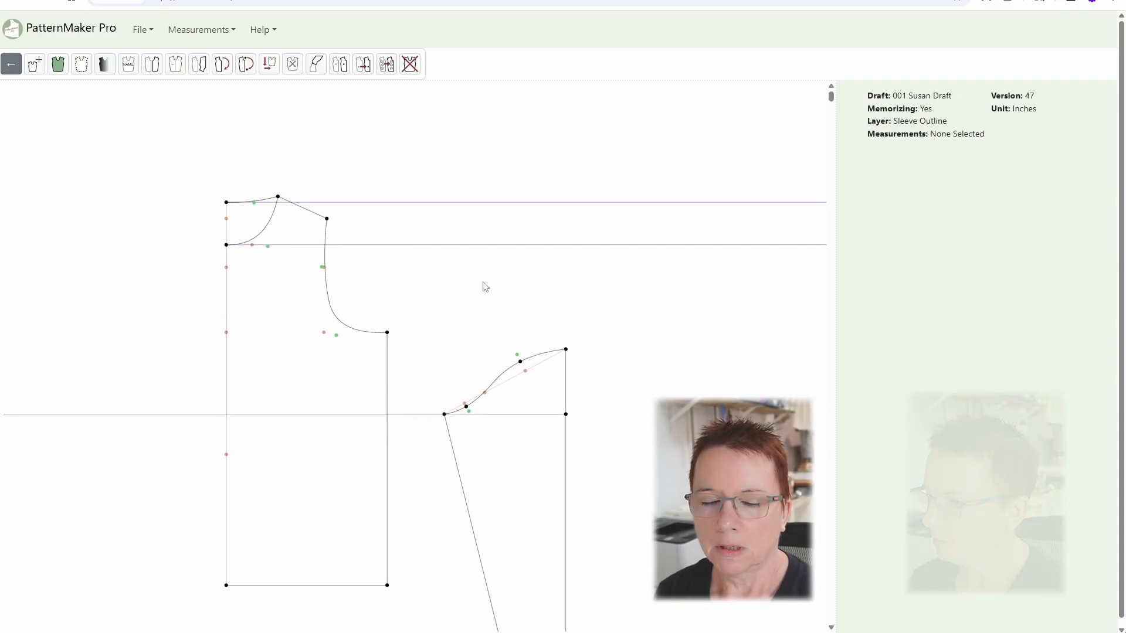
# - Reshape the upper part of the sleeve cap curve in 001 Susan Draft with Move Curve Points
pyautogui.scroll(3, 485, 284)
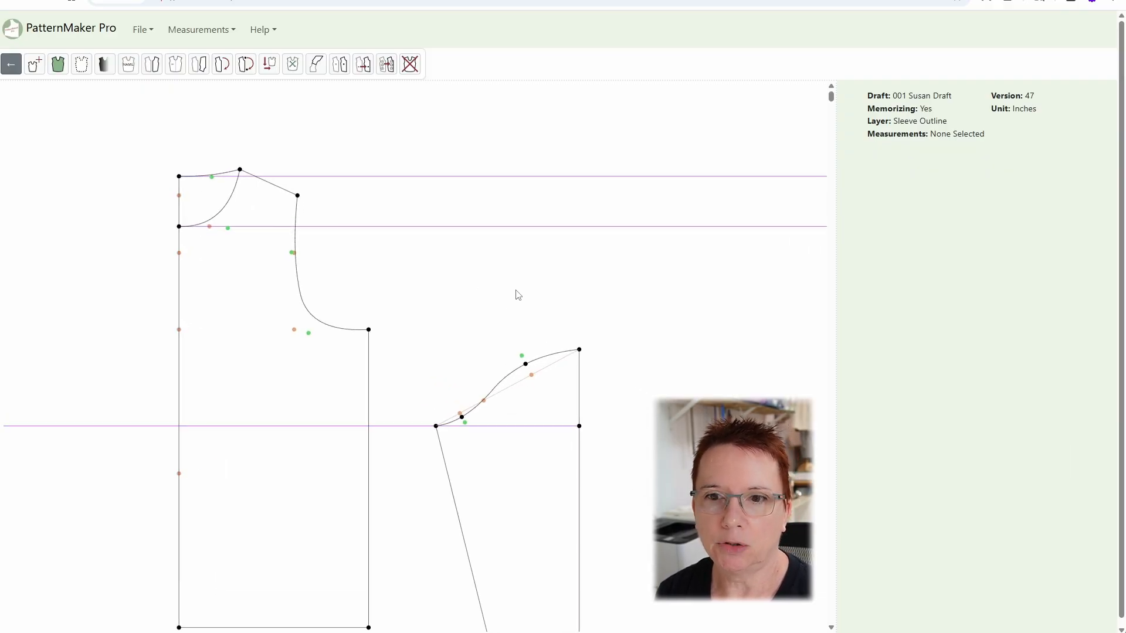
pyautogui.scroll(3, 527, 402)
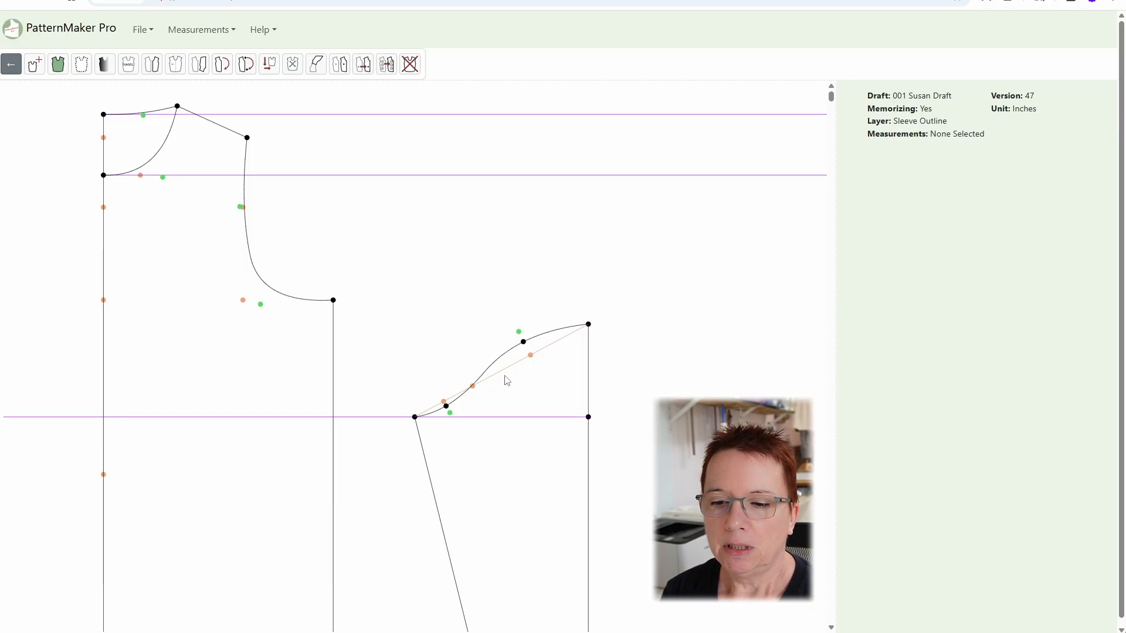
pyautogui.scroll(1, 529, 388)
pyautogui.scroll(1, 529, 388)
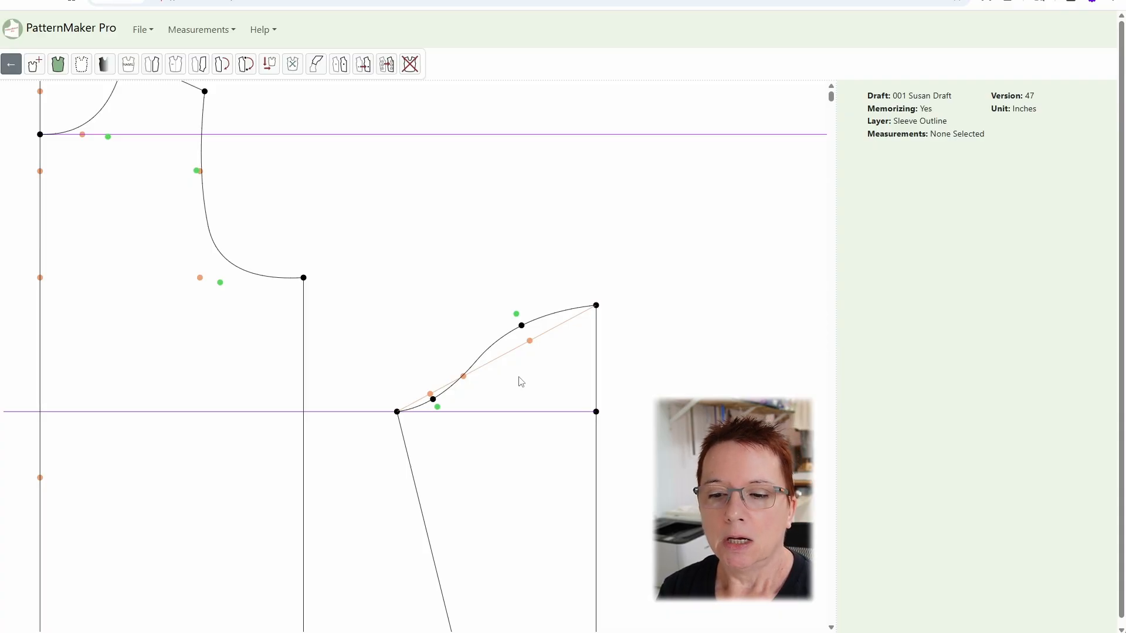
pyautogui.scroll(2, 506, 335)
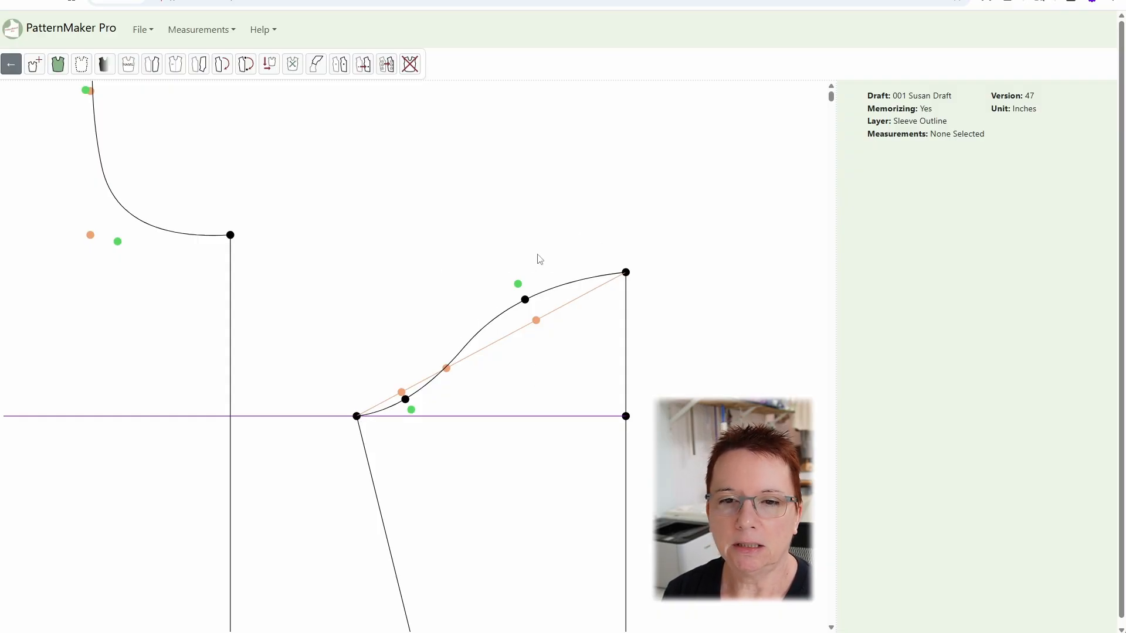
pyautogui.click(11, 64)
pyautogui.click(58, 64)
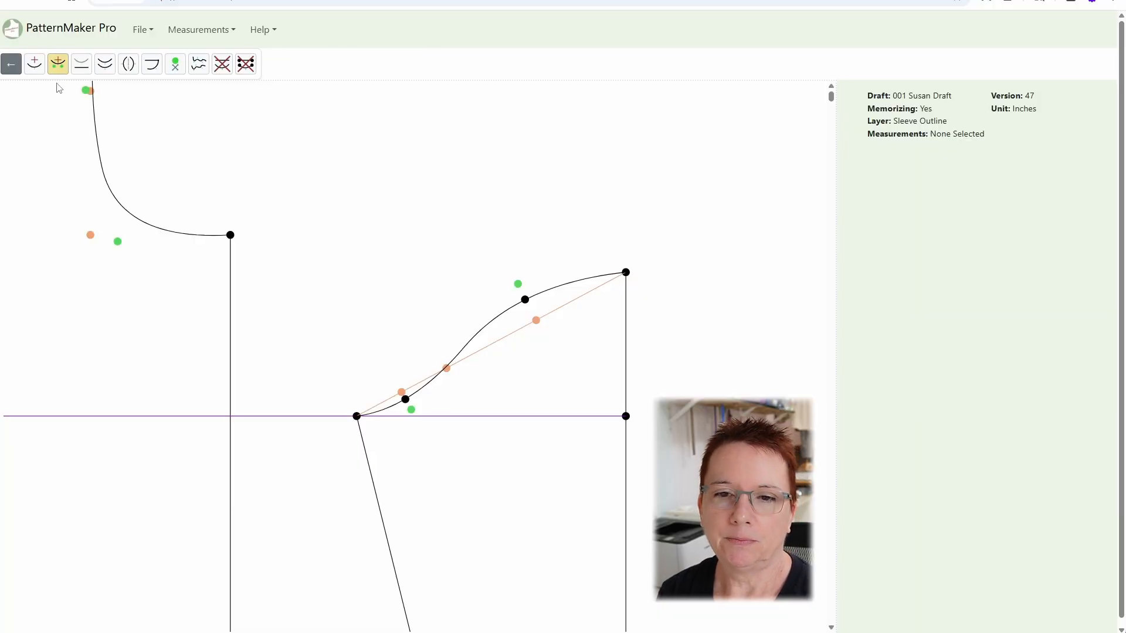
pyautogui.click(177, 69)
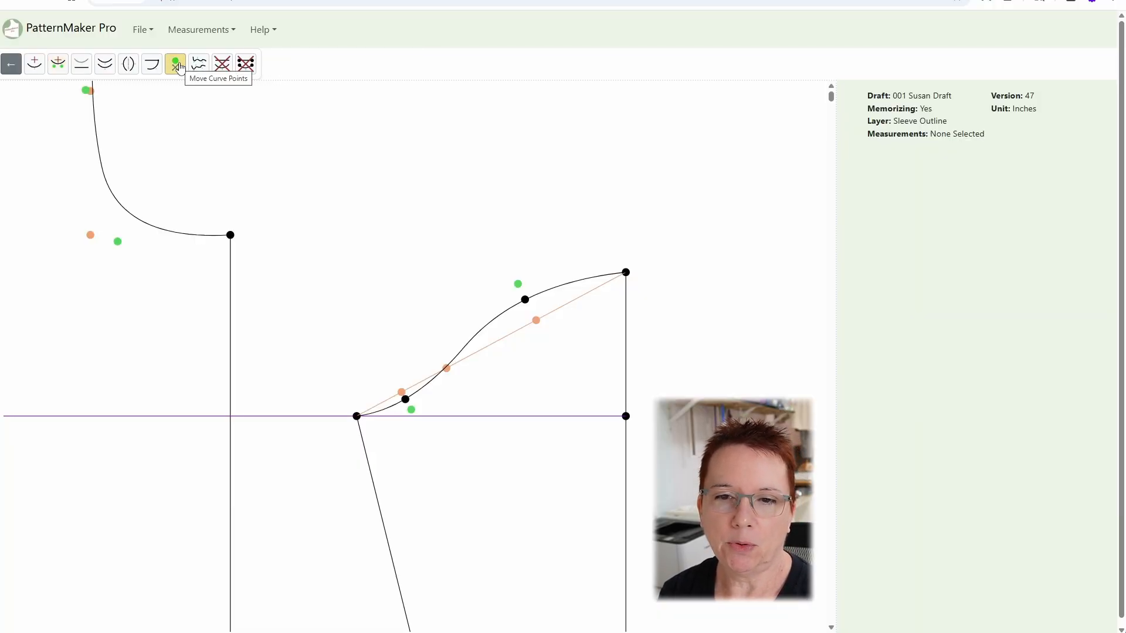
pyautogui.click(179, 66)
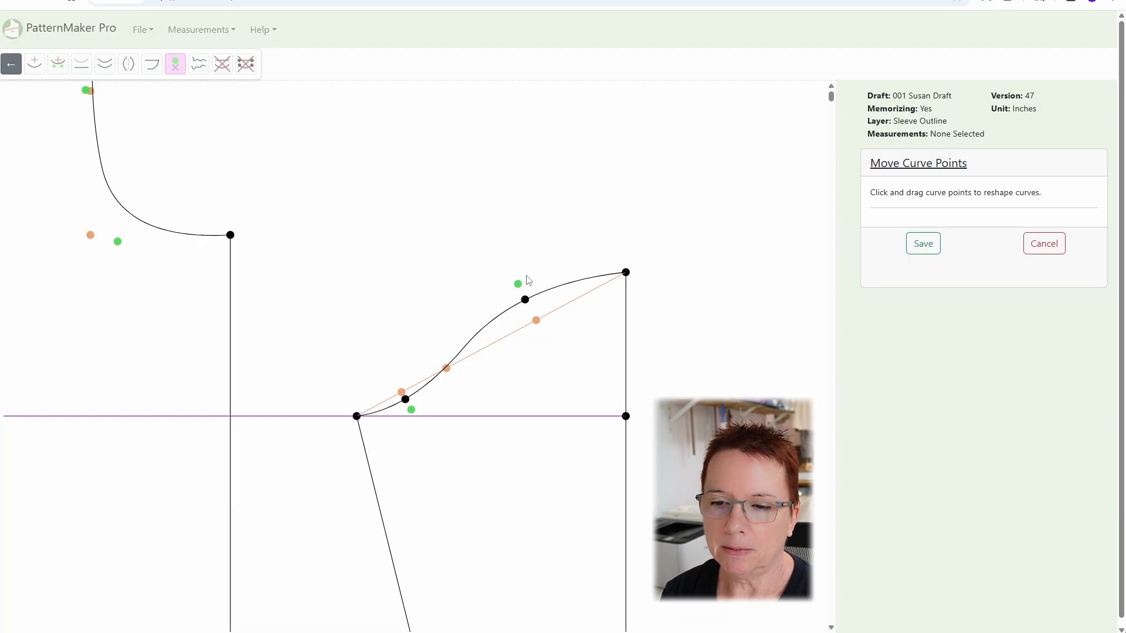
pyautogui.moveTo(504, 262); pyautogui.dragTo(515, 286)
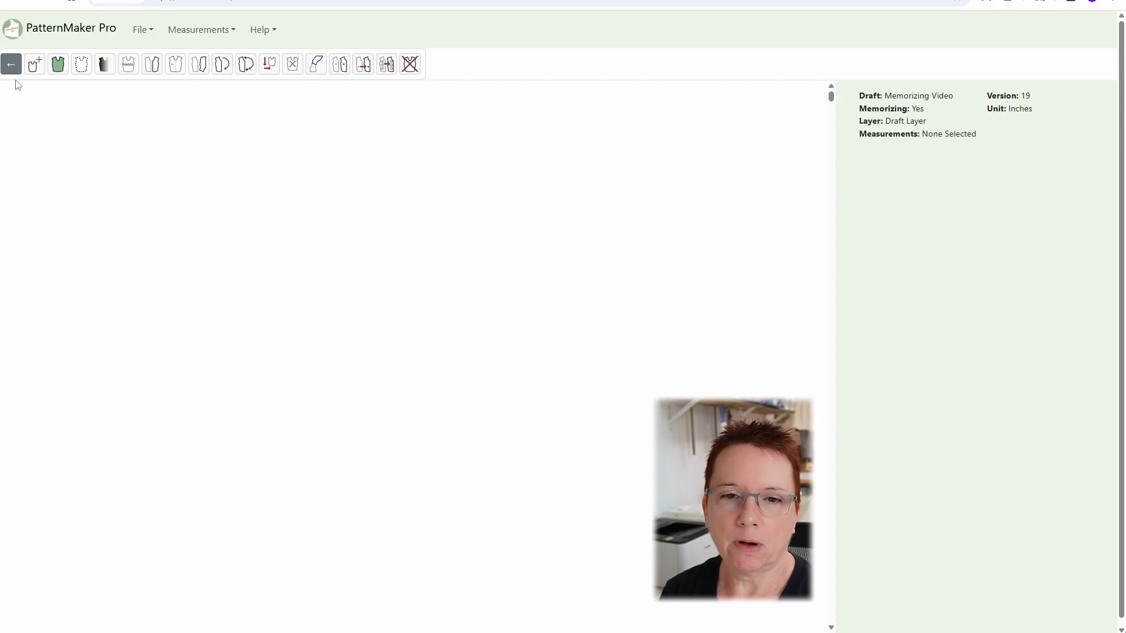
# - Add a black free point in the upper part of the empty Memorizing Video draft and save it
pyautogui.click(11, 66)
pyautogui.click(11, 66)
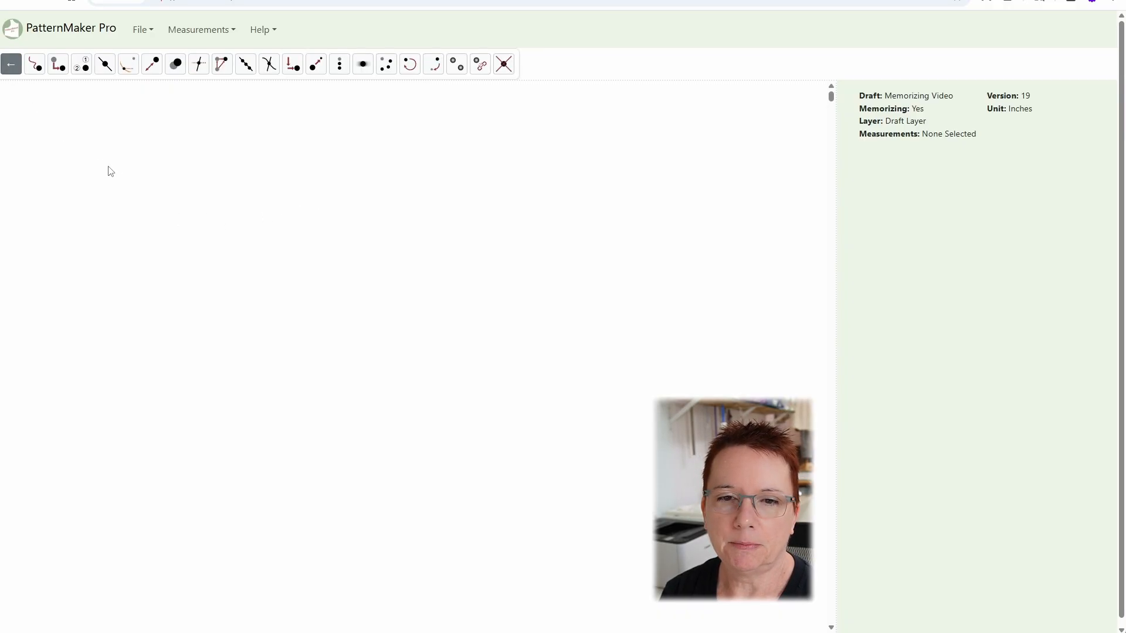
pyautogui.click(34, 65)
pyautogui.click(298, 206)
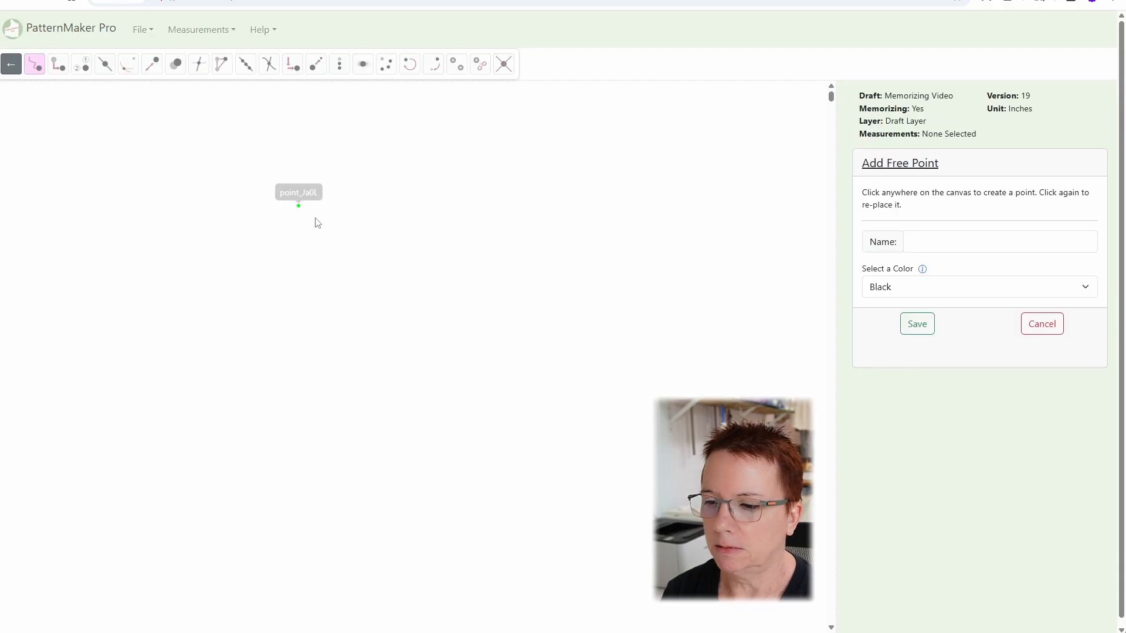
pyautogui.click(914, 324)
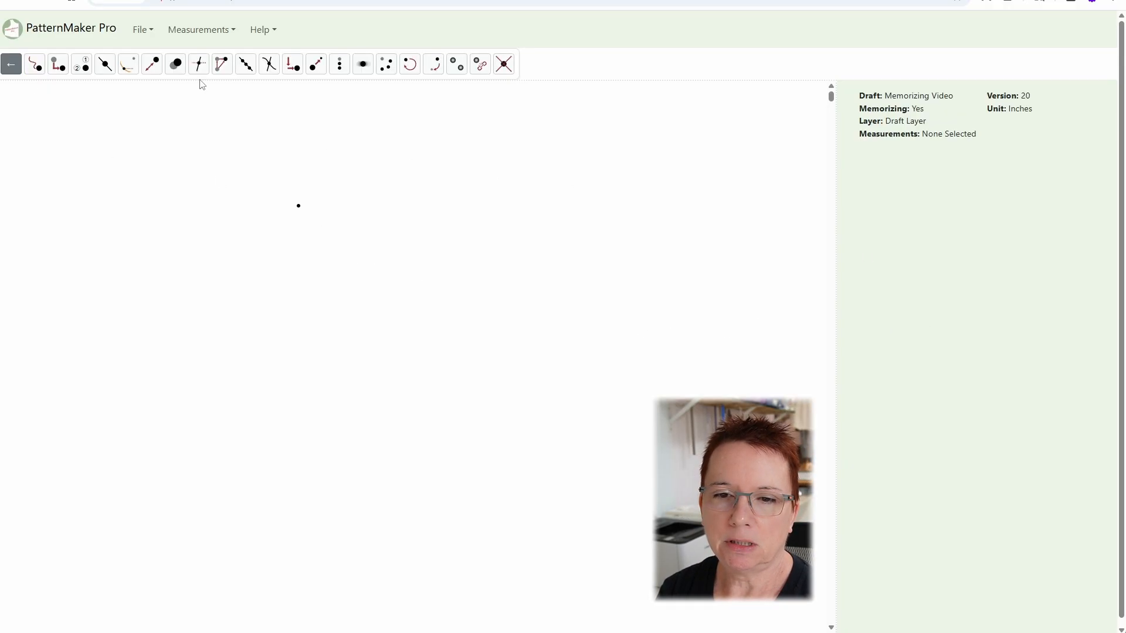
# - Load the Susan MM measurement set for the active draft
pyautogui.click(181, 34)
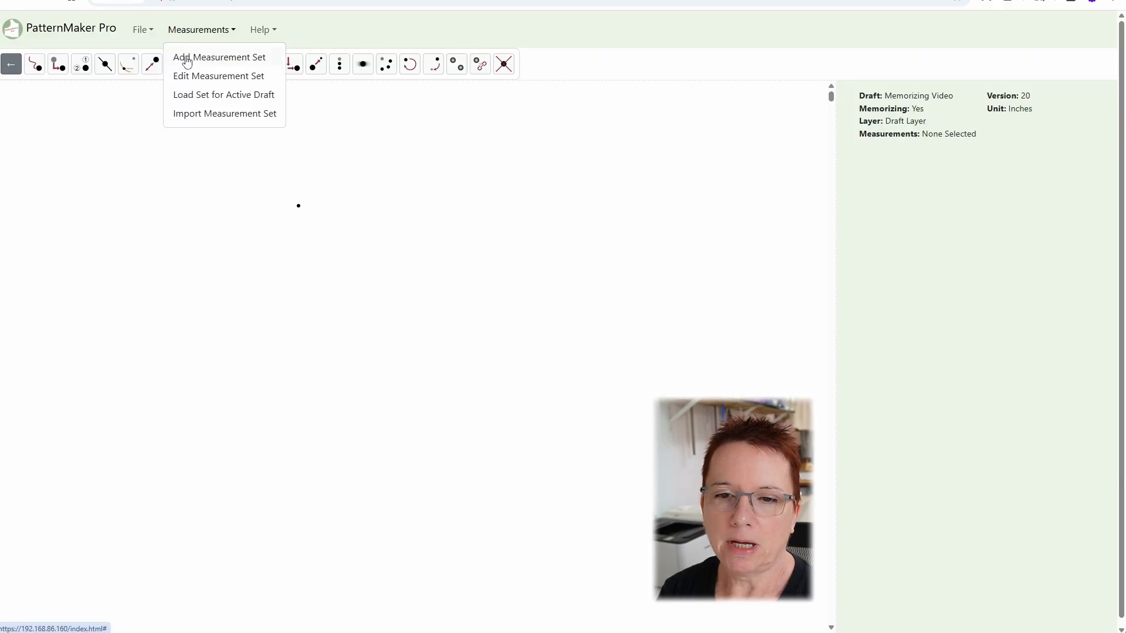
pyautogui.click(194, 95)
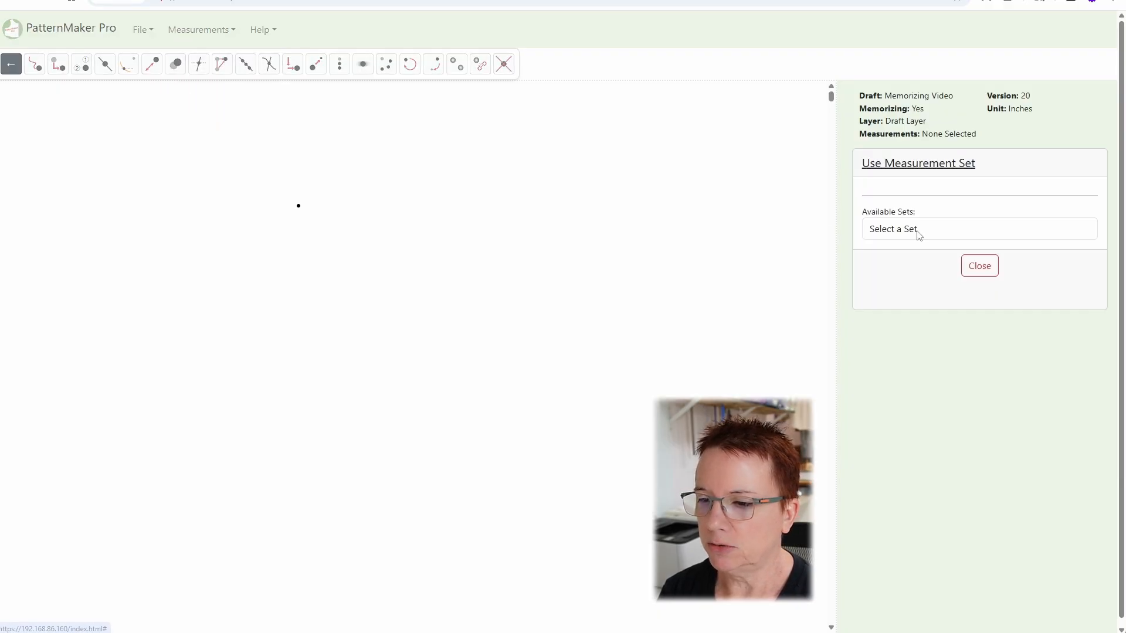
pyautogui.click(955, 234)
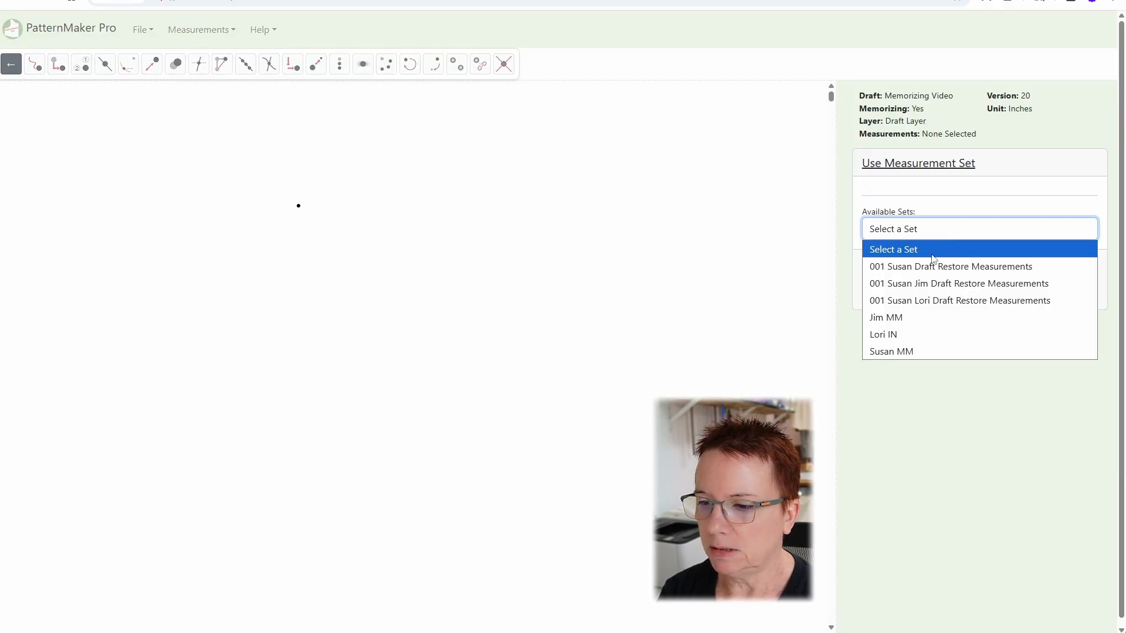
pyautogui.click(924, 351)
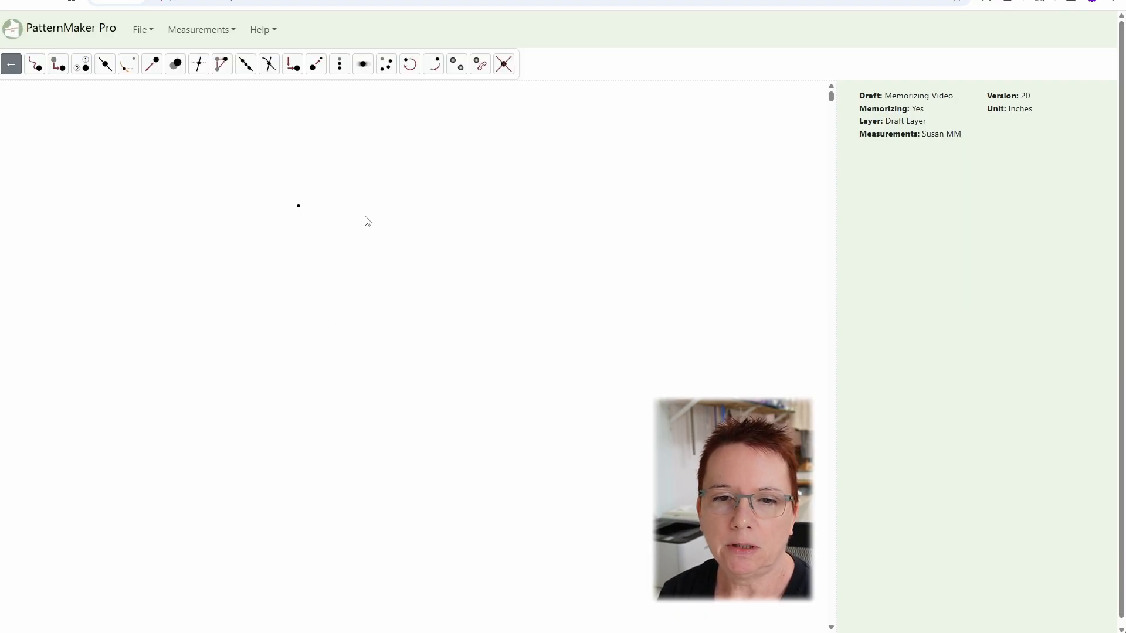
# - Add a point from the free point with X position 0 and the Y position formula {Bust Circumference}/4
pyautogui.click(57, 63)
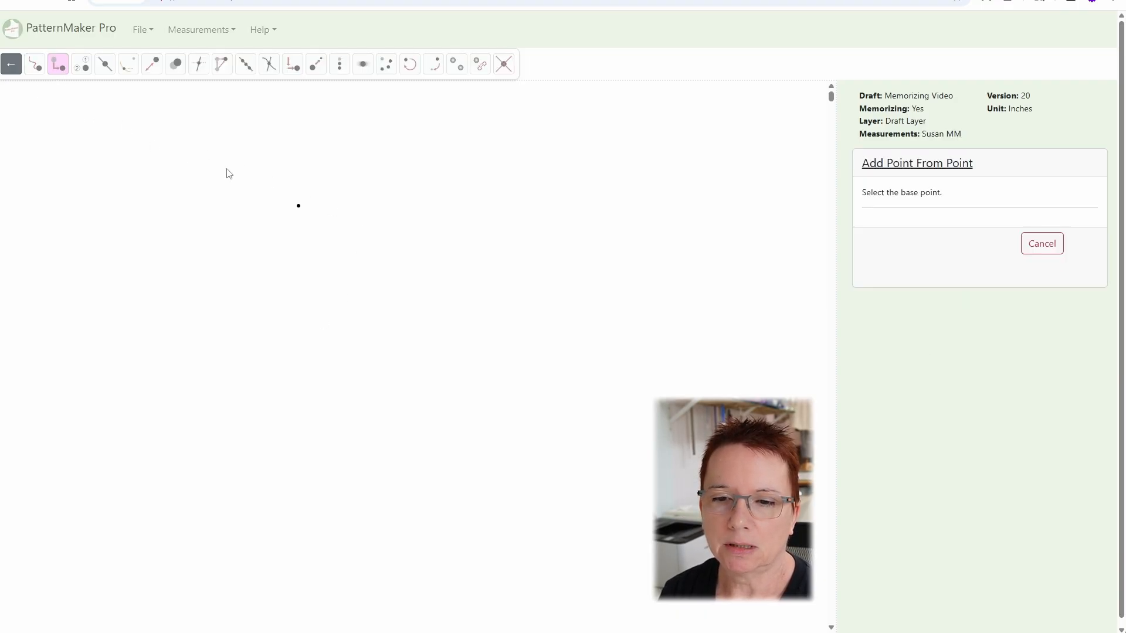
pyautogui.click(299, 206)
pyautogui.click(897, 245)
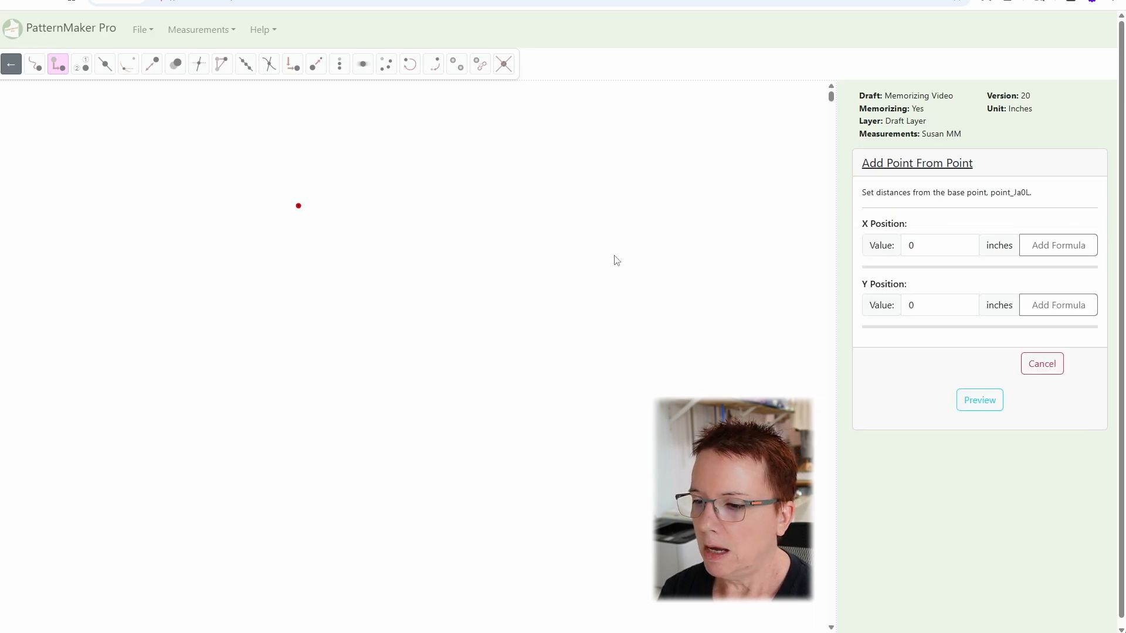
pyautogui.click(1059, 303)
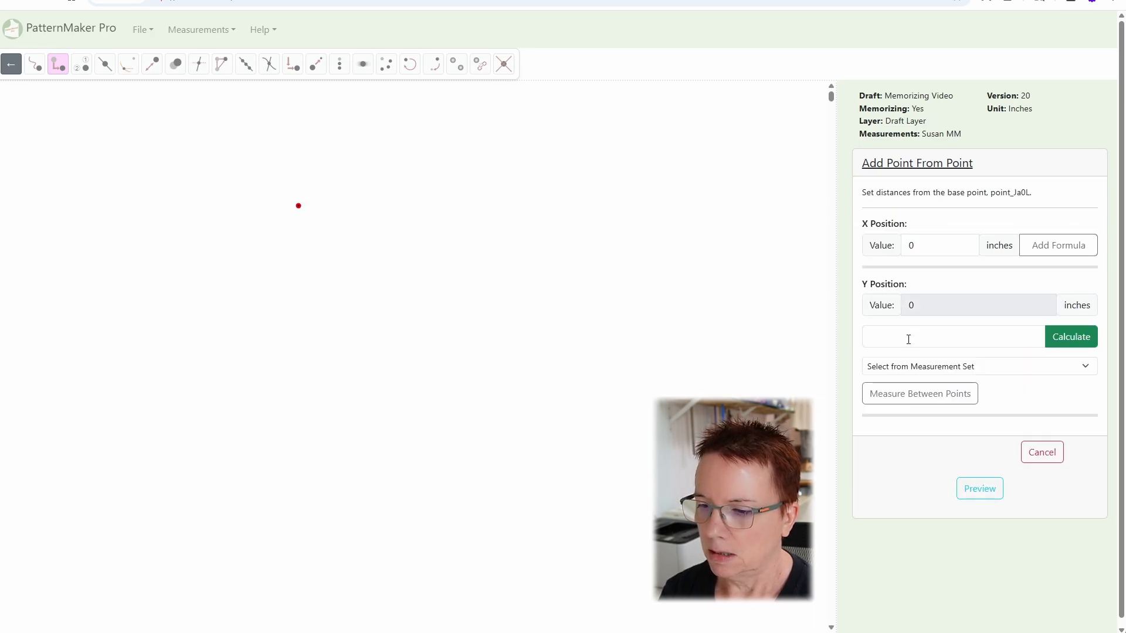
pyautogui.click(902, 368)
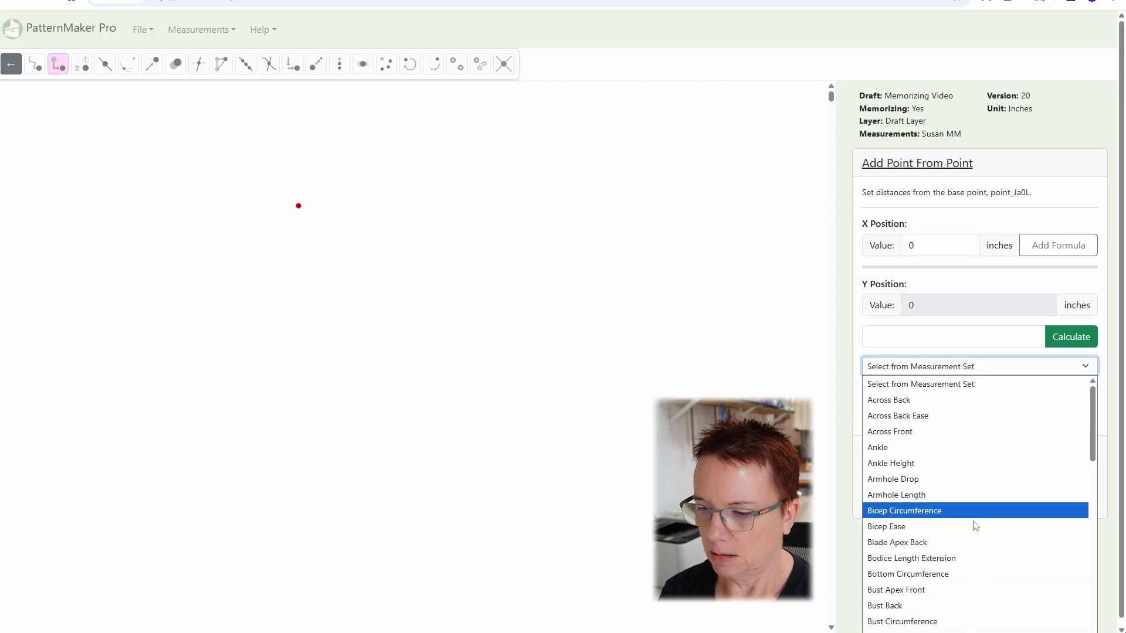
pyautogui.click(942, 621)
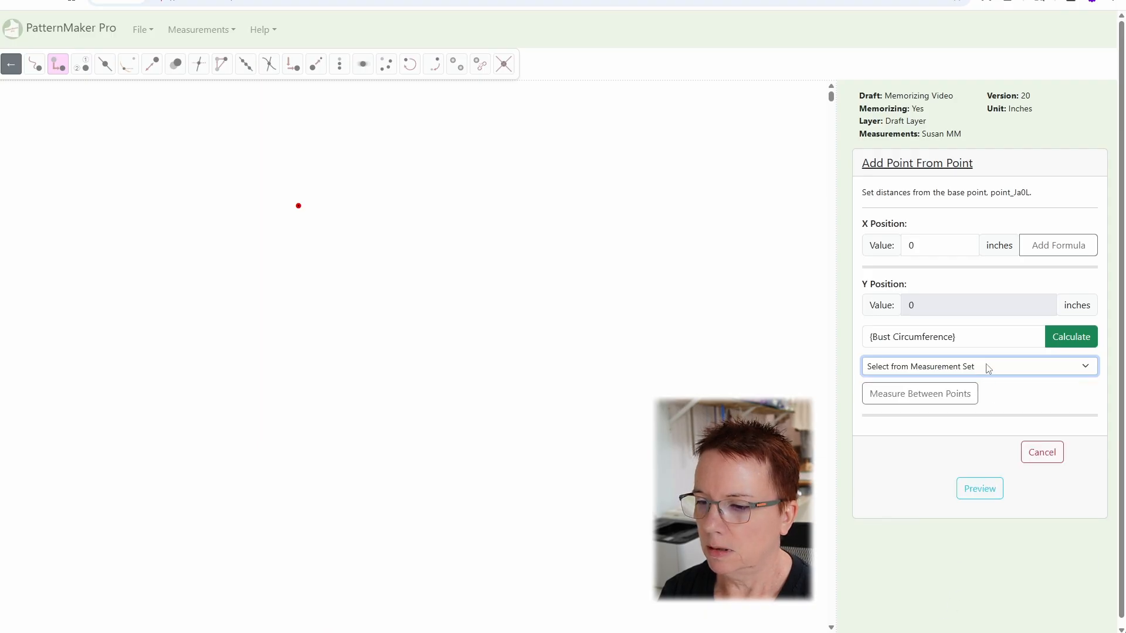
pyautogui.click(1062, 345)
pyautogui.click(997, 332)
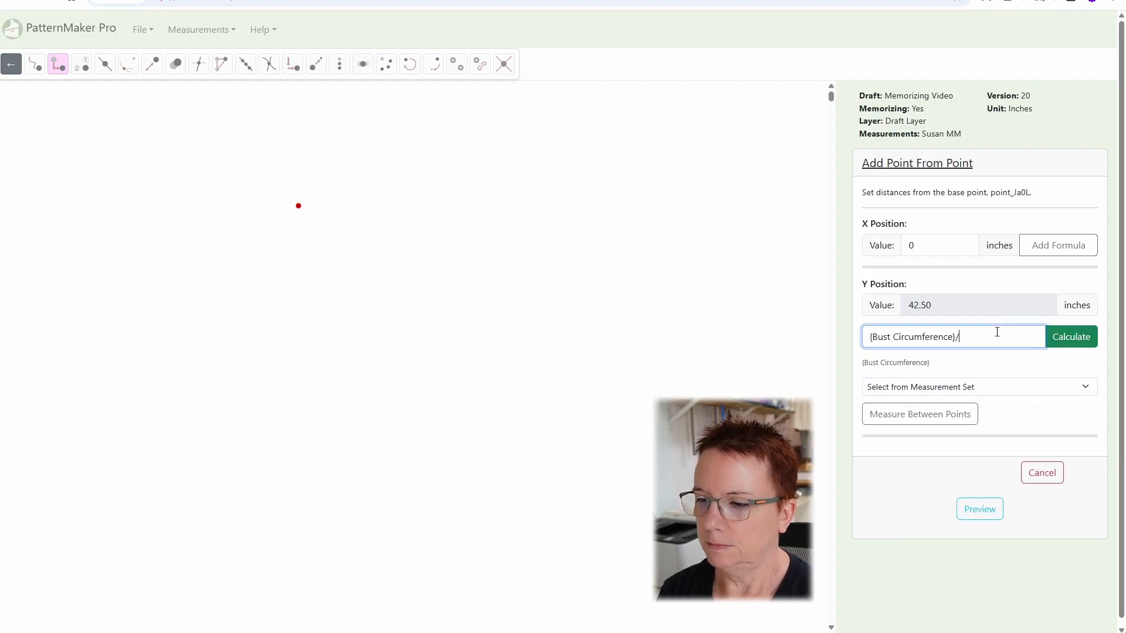
pyautogui.write('/4')
pyautogui.click(1058, 343)
pyautogui.click(972, 512)
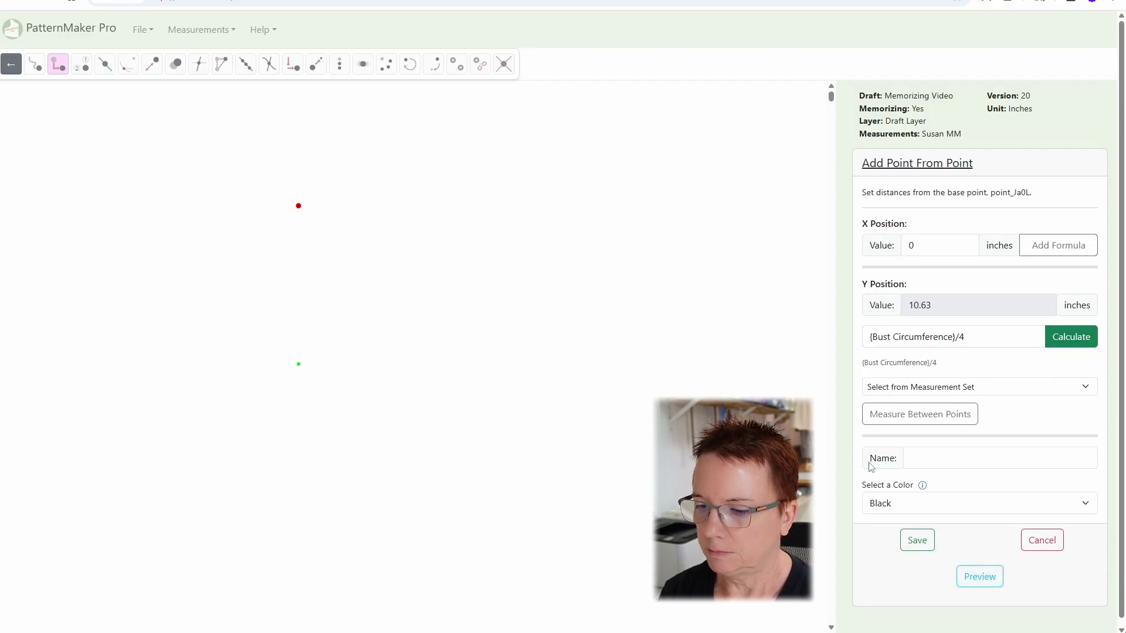
pyautogui.click(918, 541)
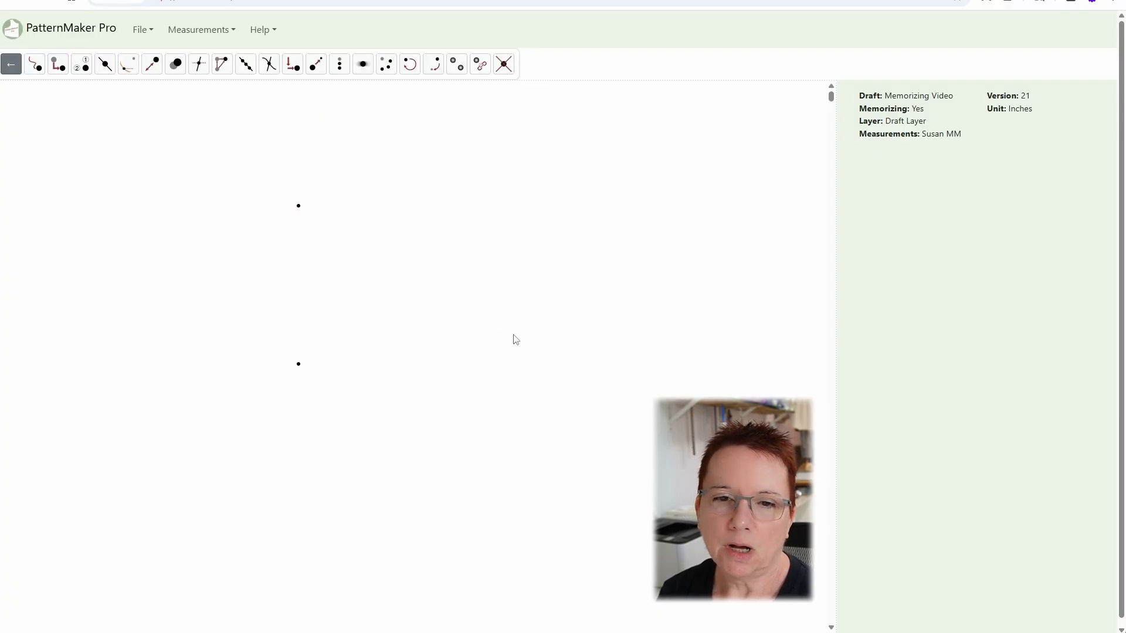
# - Add a black line from the free point to the point below it
pyautogui.click(10, 63)
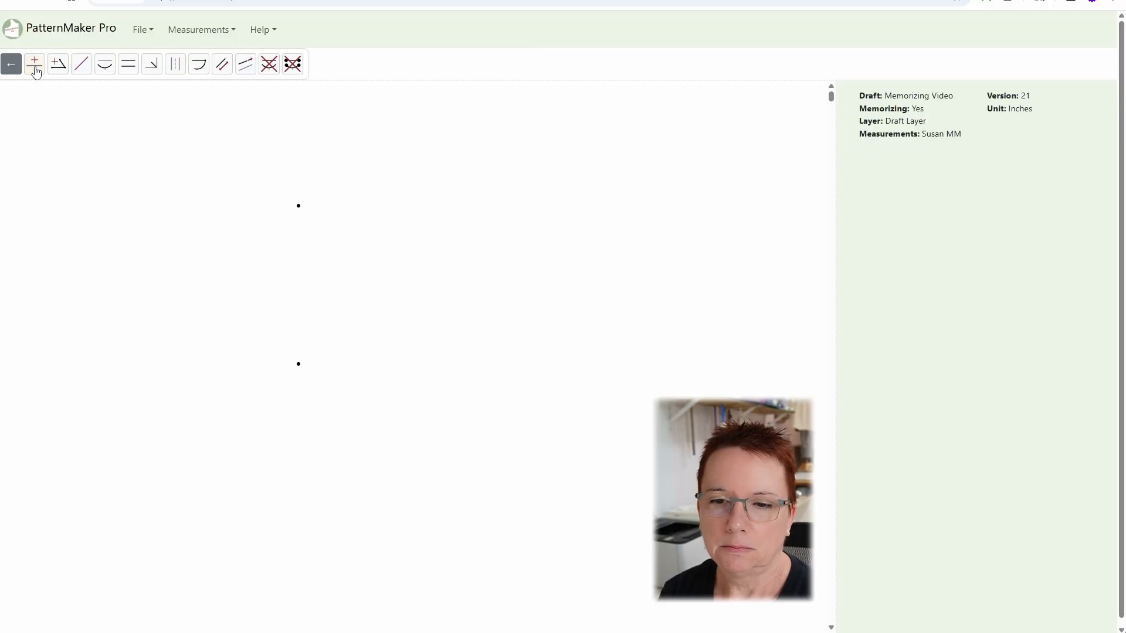
pyautogui.click(34, 64)
pyautogui.click(299, 206)
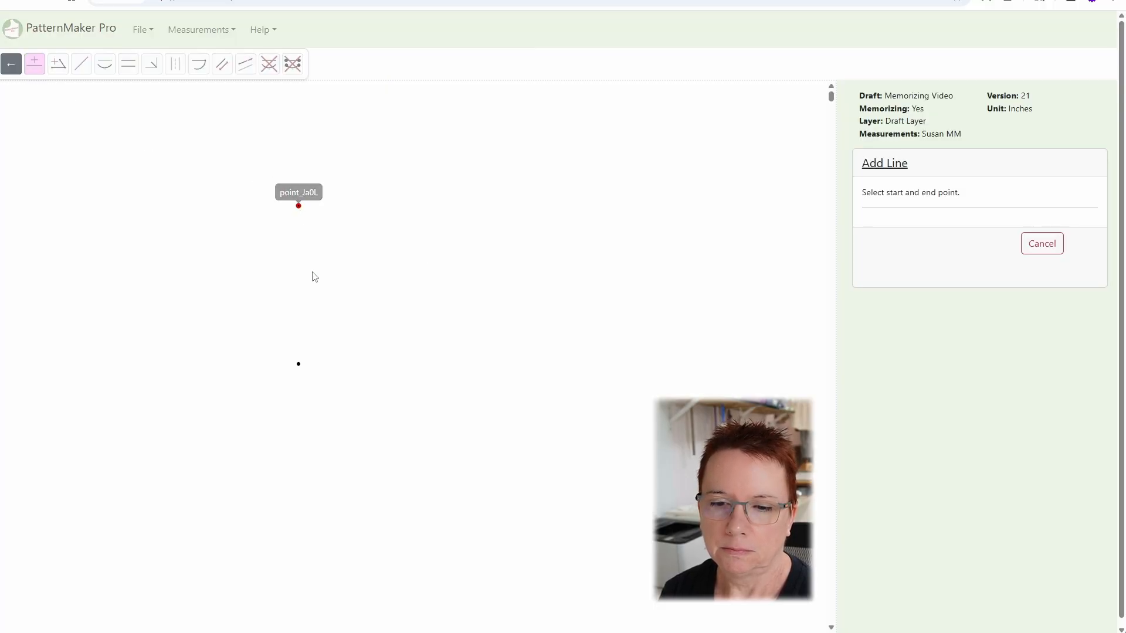
pyautogui.click(299, 364)
pyautogui.click(917, 244)
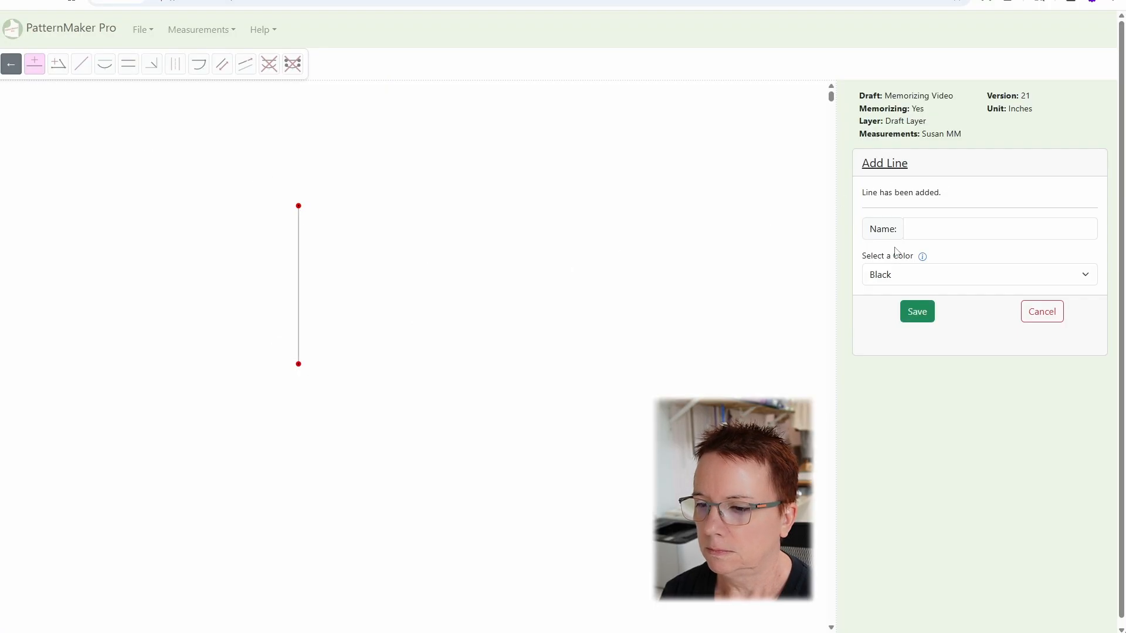
pyautogui.click(917, 312)
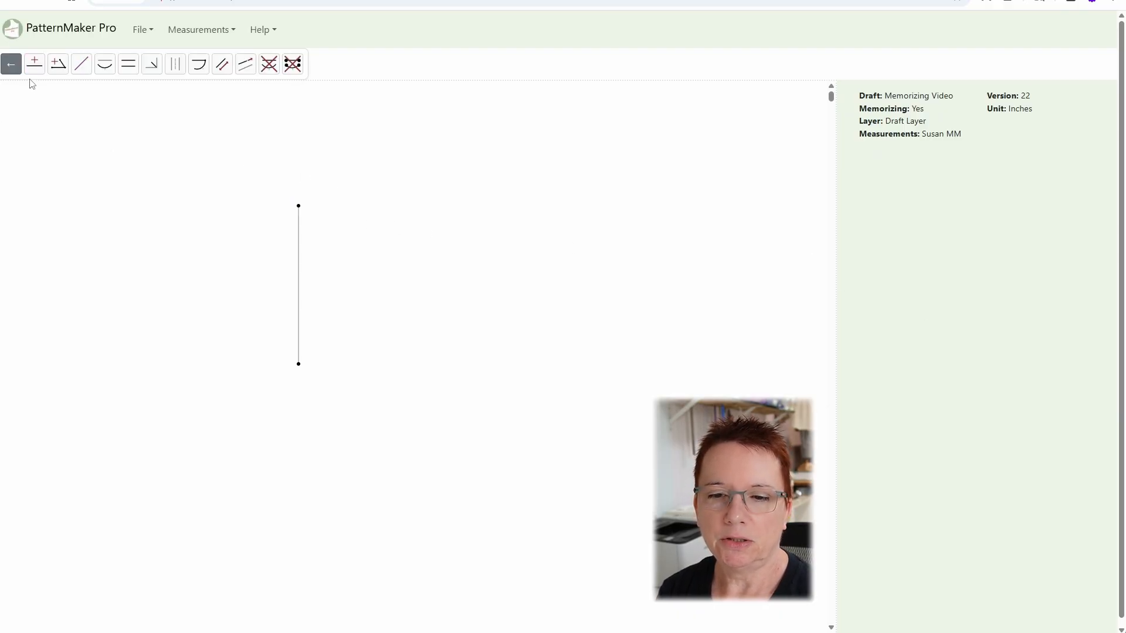
# - Add a circle with a 10-inch radius centred on the line's upper point
pyautogui.click(14, 67)
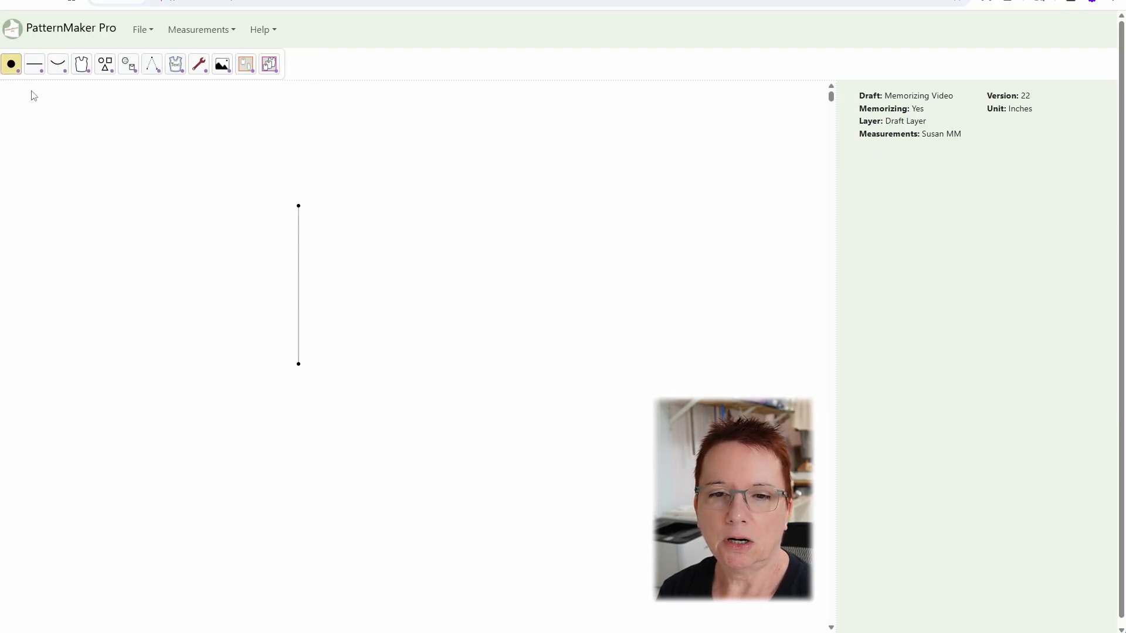
pyautogui.click(105, 64)
pyautogui.click(58, 64)
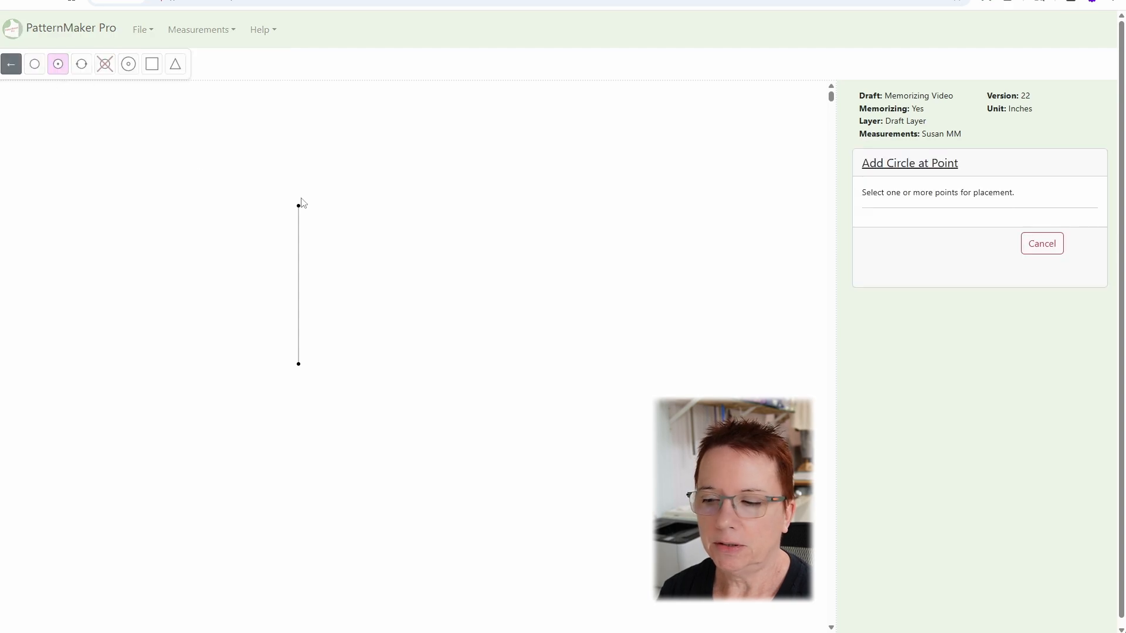
pyautogui.click(299, 206)
pyautogui.click(917, 244)
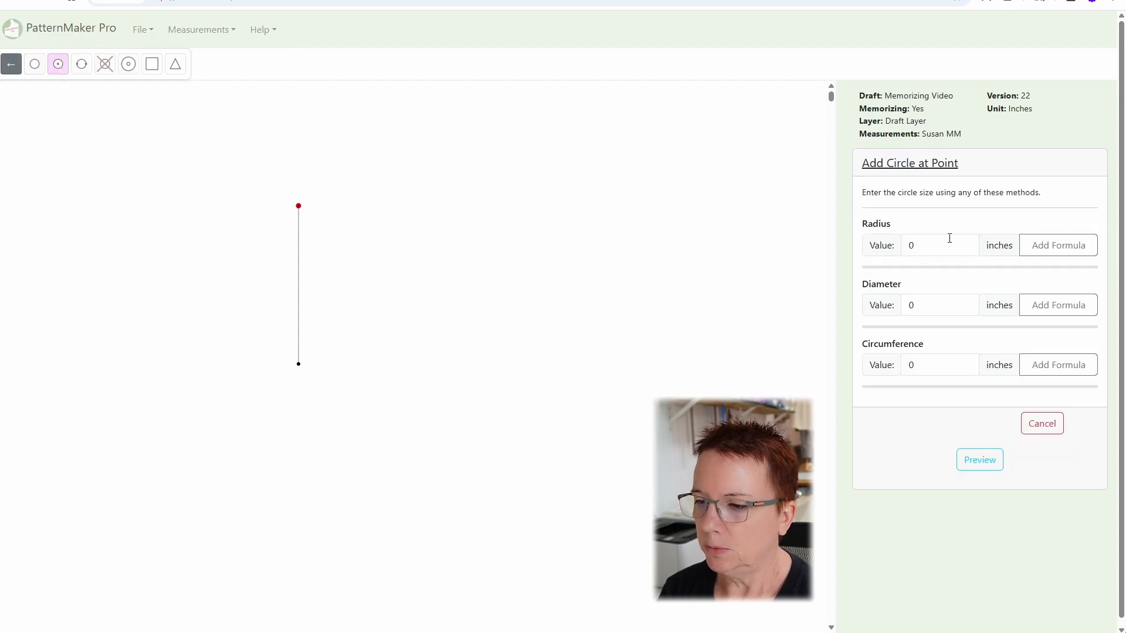
pyautogui.click(931, 246)
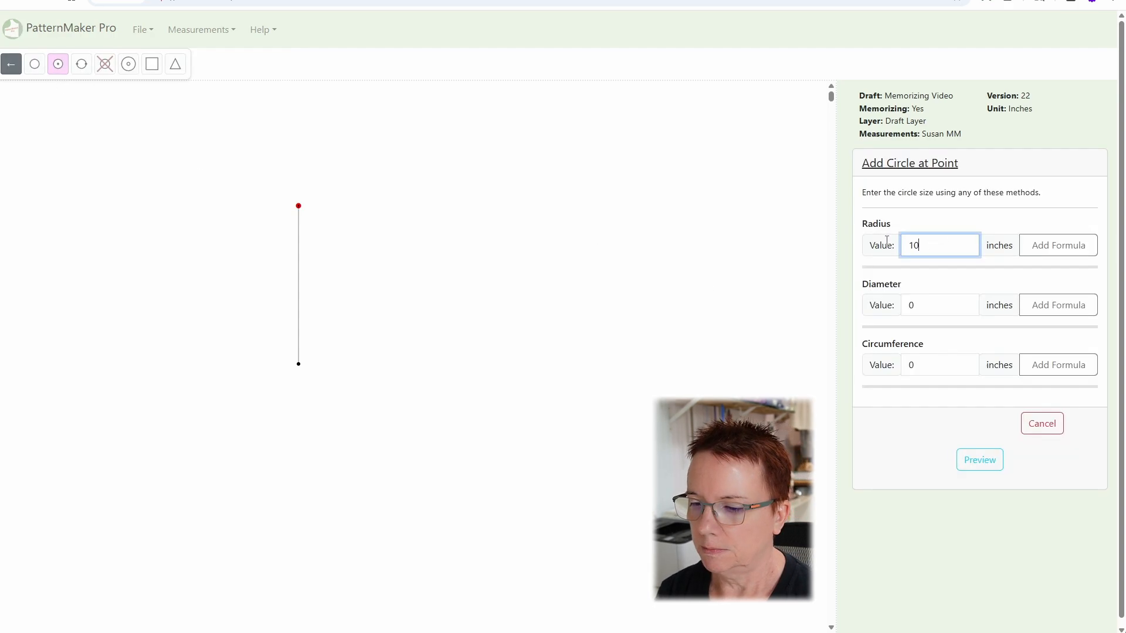
pyautogui.click(965, 459)
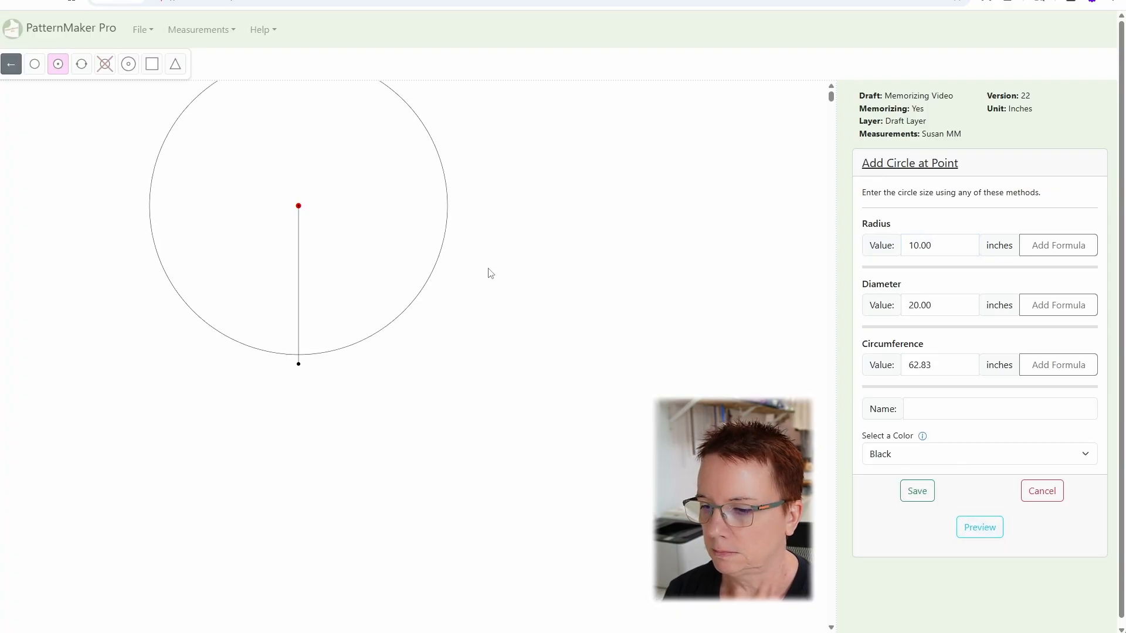
pyautogui.click(915, 491)
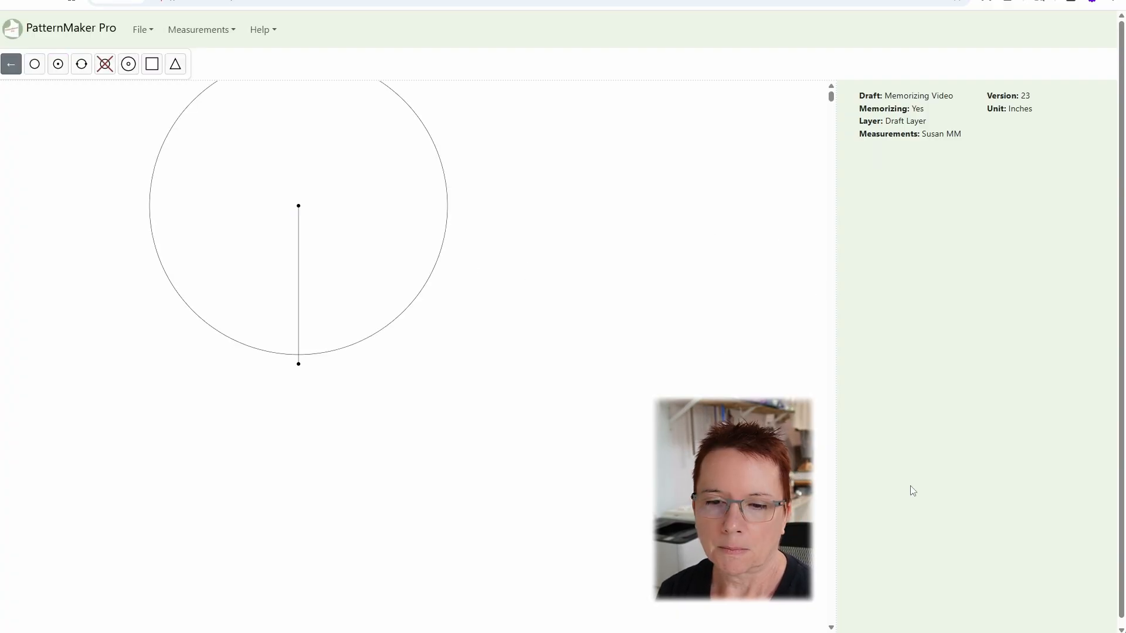
# - Add a named point at the intersection of the circle and the vertical line, without splitting the line
pyautogui.moveTo(295, 178); pyautogui.dragTo(329, 297)
pyautogui.click(11, 66)
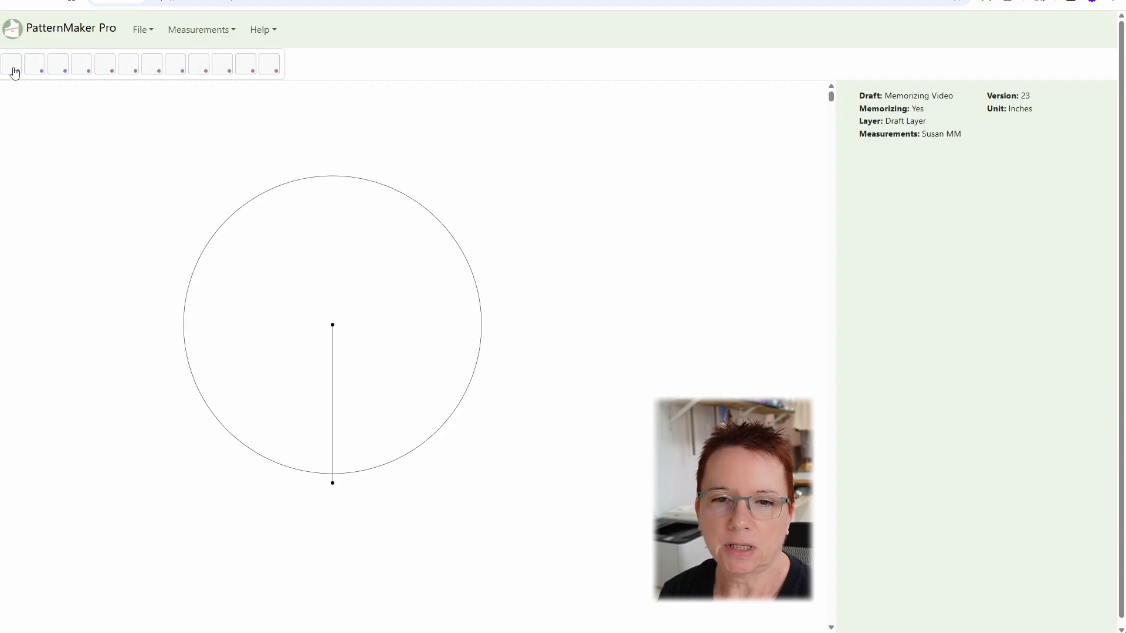
pyautogui.click(11, 65)
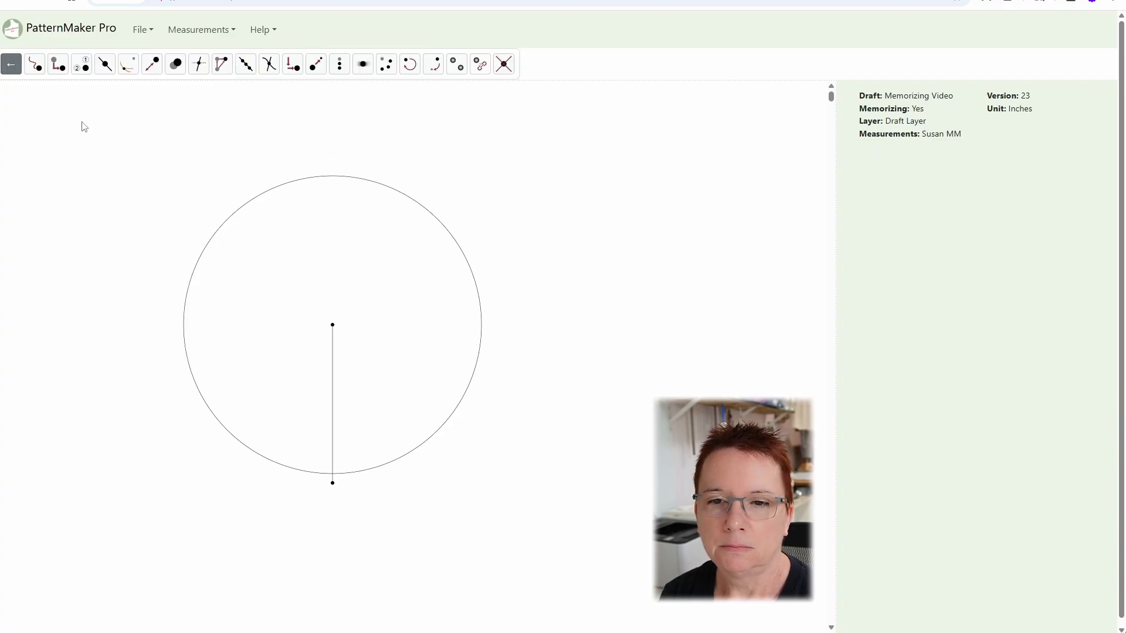
pyautogui.click(269, 65)
pyautogui.scroll(1, 437, 338)
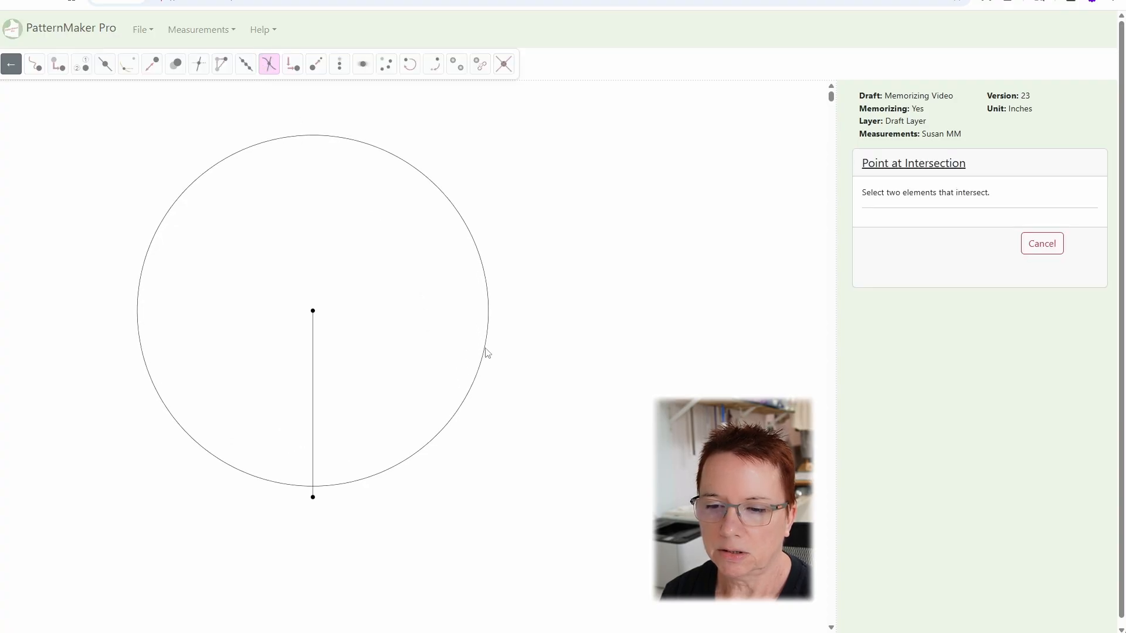
pyautogui.scroll(1, 484, 351)
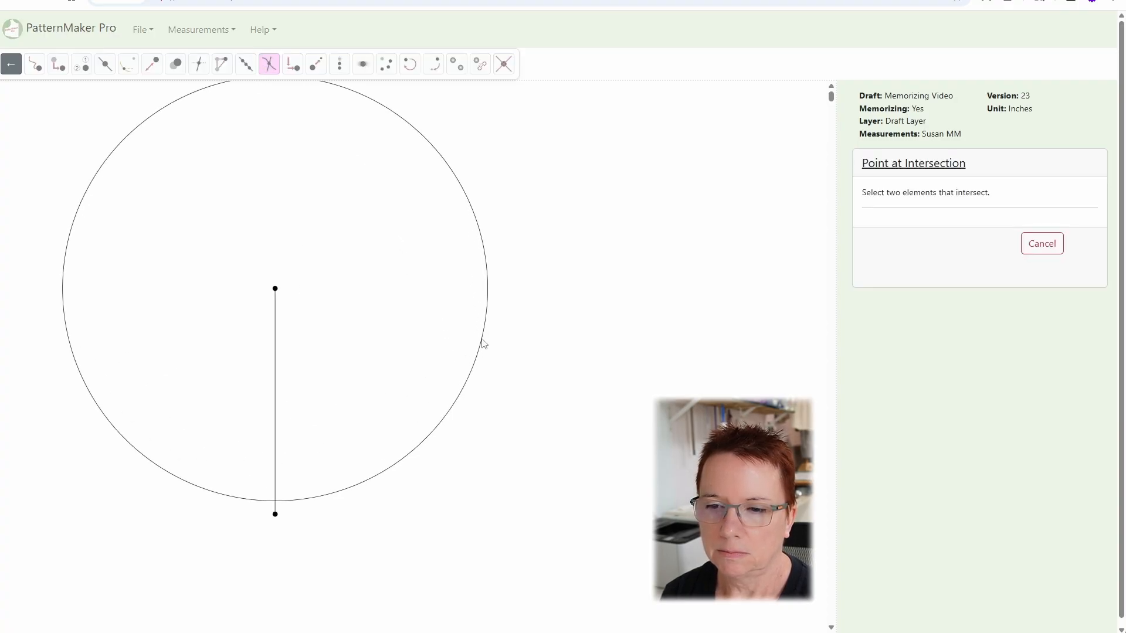
pyautogui.click(473, 218)
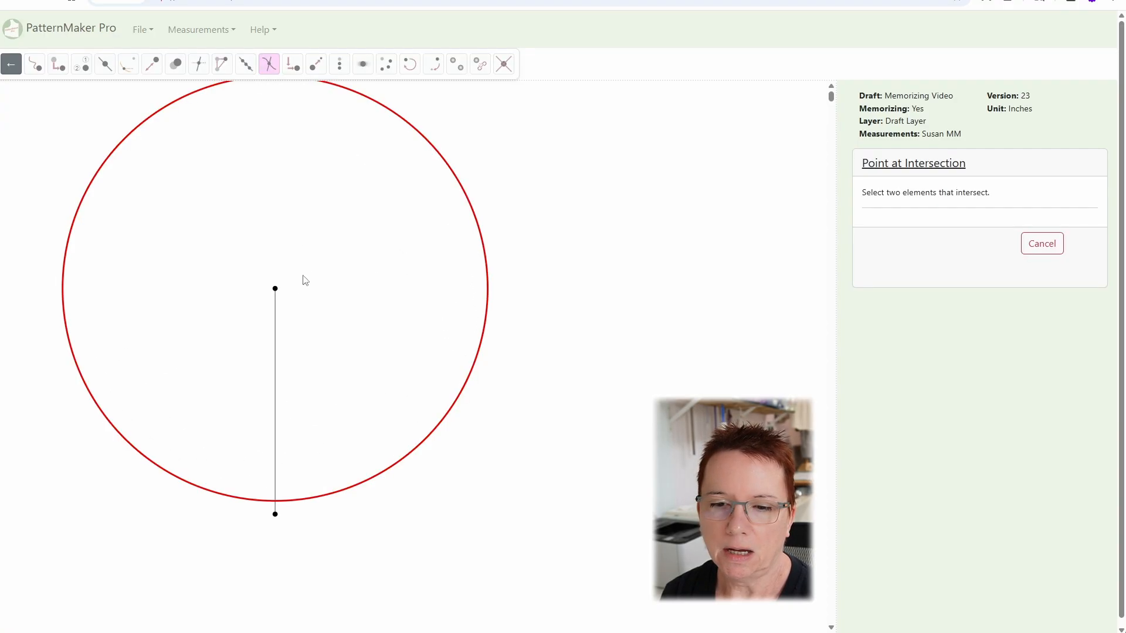
pyautogui.click(277, 315)
pyautogui.click(916, 244)
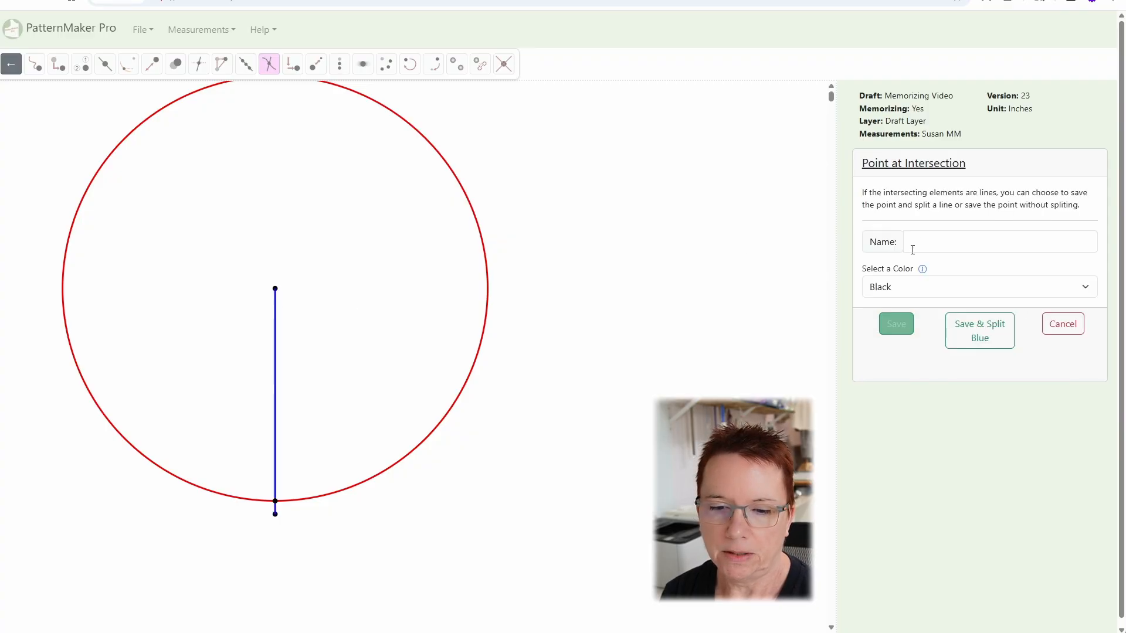
pyautogui.click(957, 242)
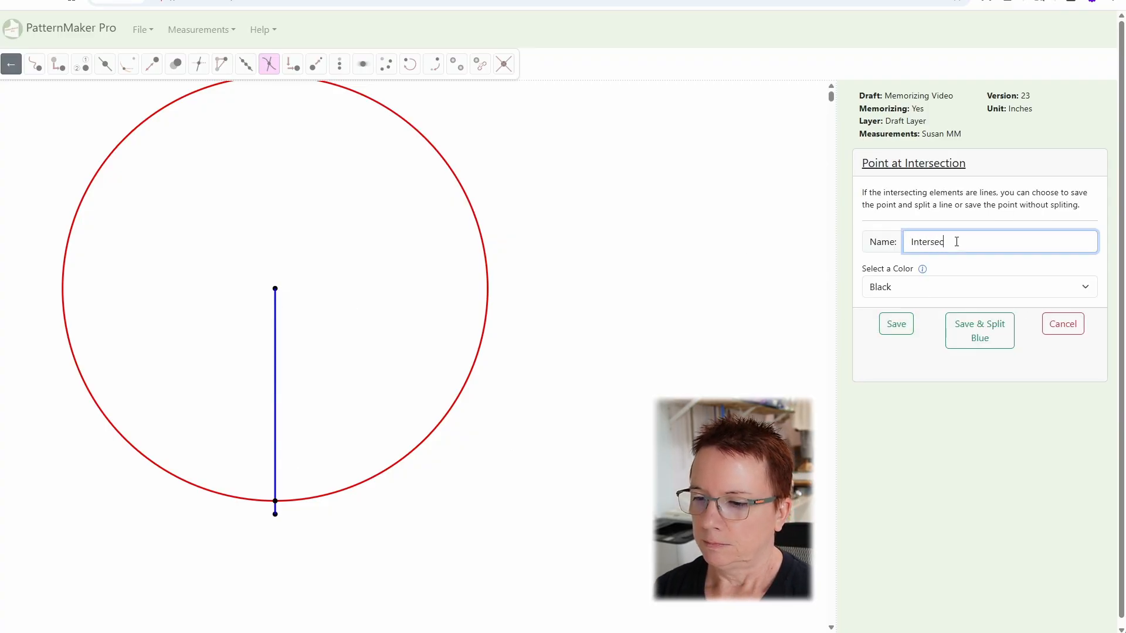
pyautogui.click(885, 326)
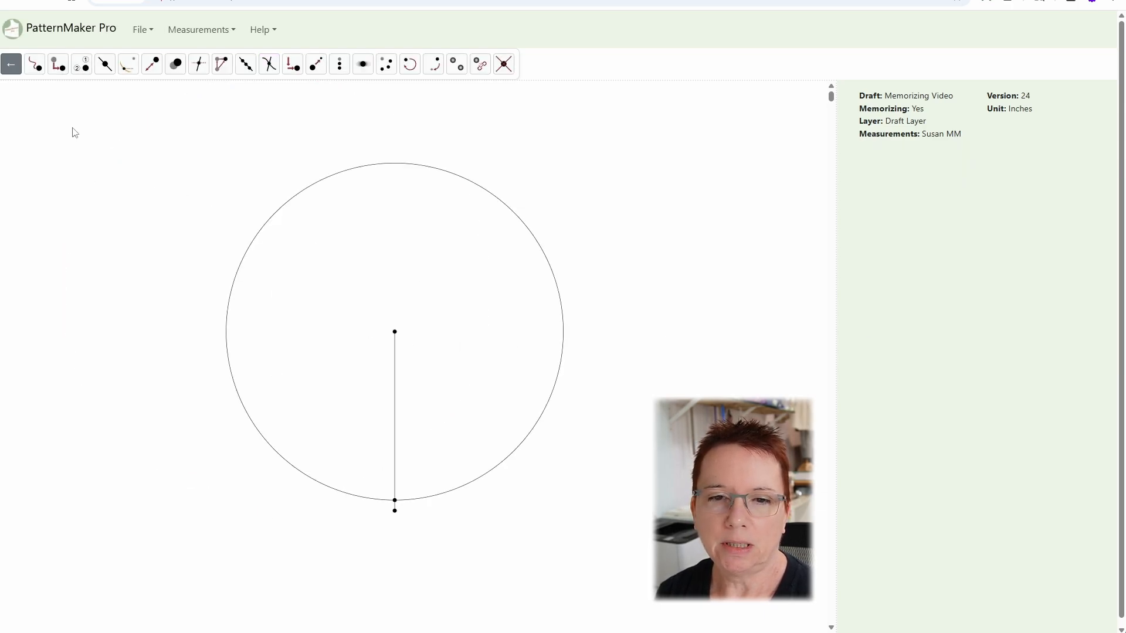
# - Add an unnamed black free point outside the circle, to the left of it and slightly above its centre
pyautogui.click(12, 69)
pyautogui.click(12, 68)
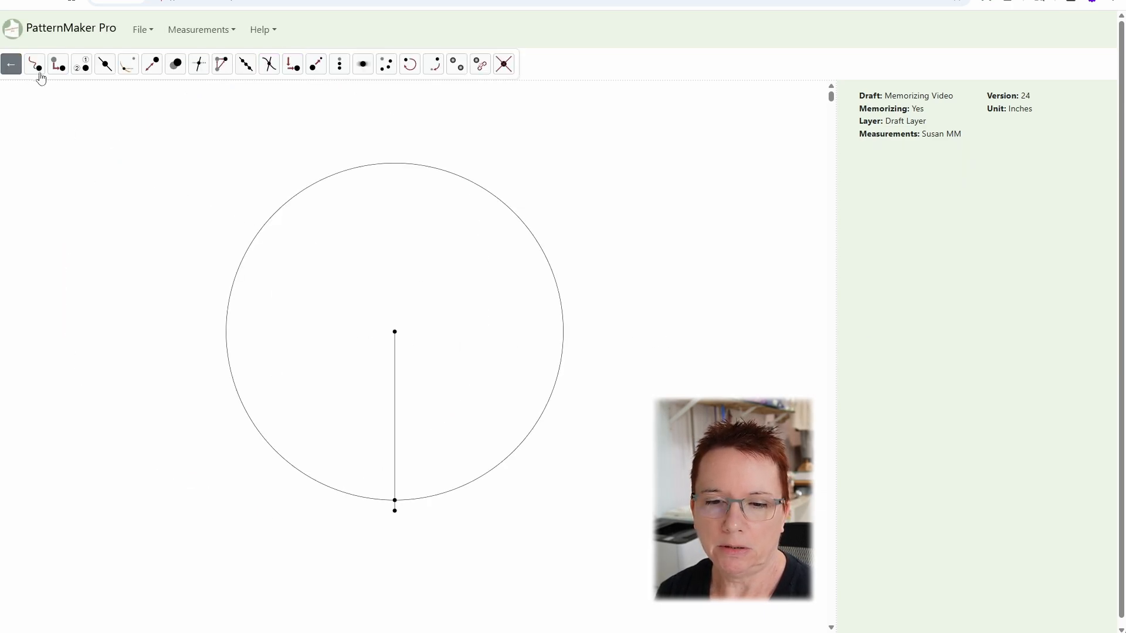
pyautogui.click(37, 66)
pyautogui.click(183, 288)
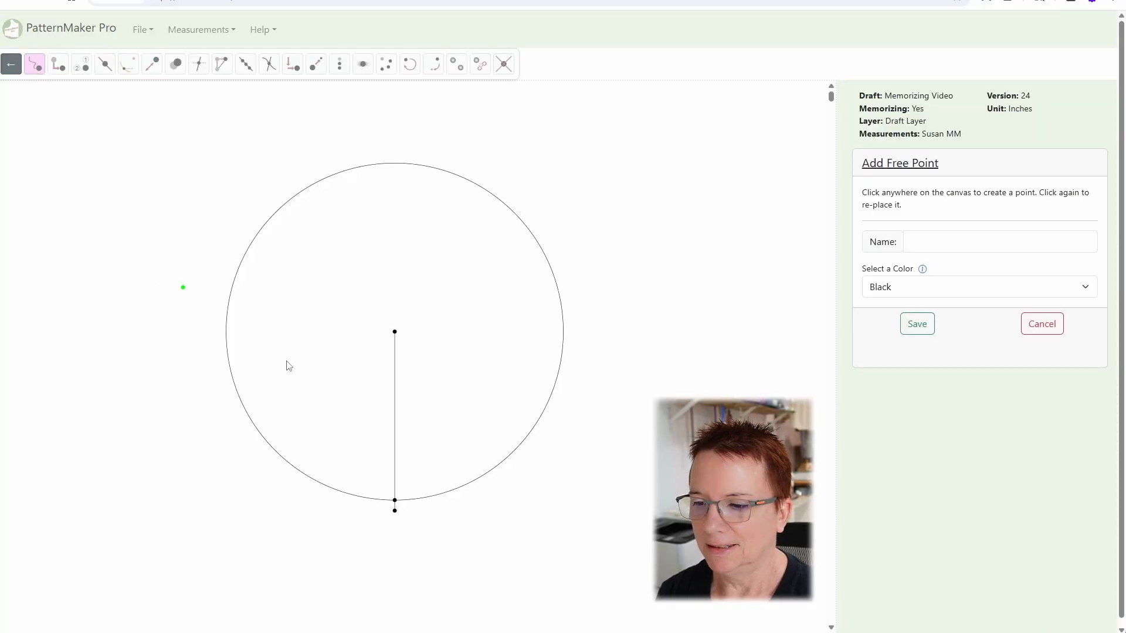
pyautogui.click(917, 324)
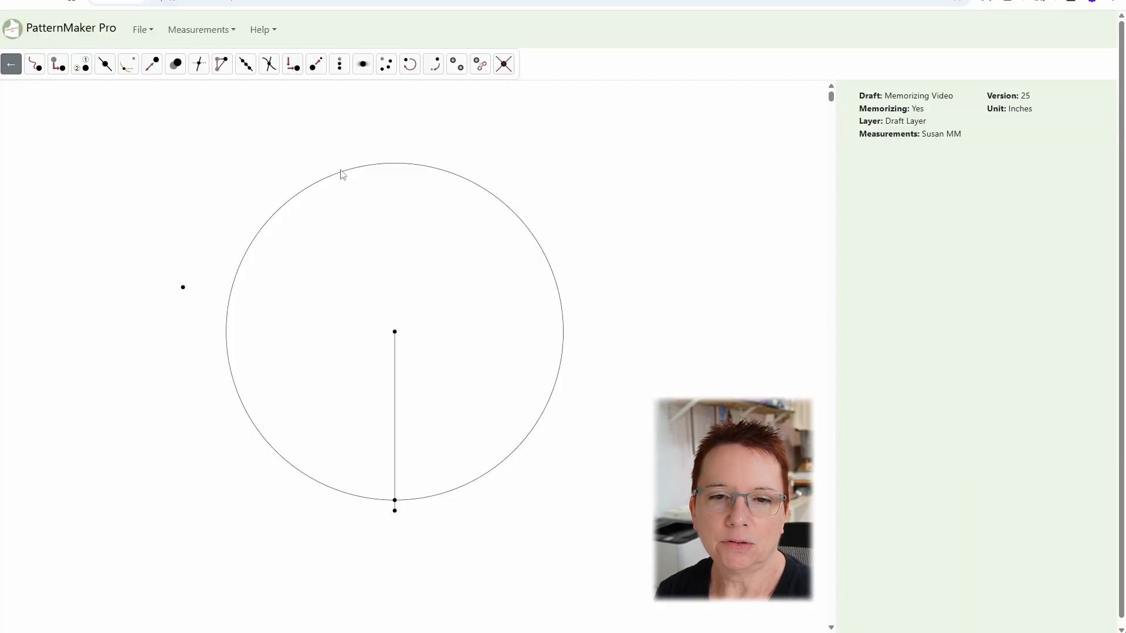
# - Add a black line from the intersection point on the circle to the free point outside the circle
pyautogui.click(12, 68)
pyautogui.click(35, 65)
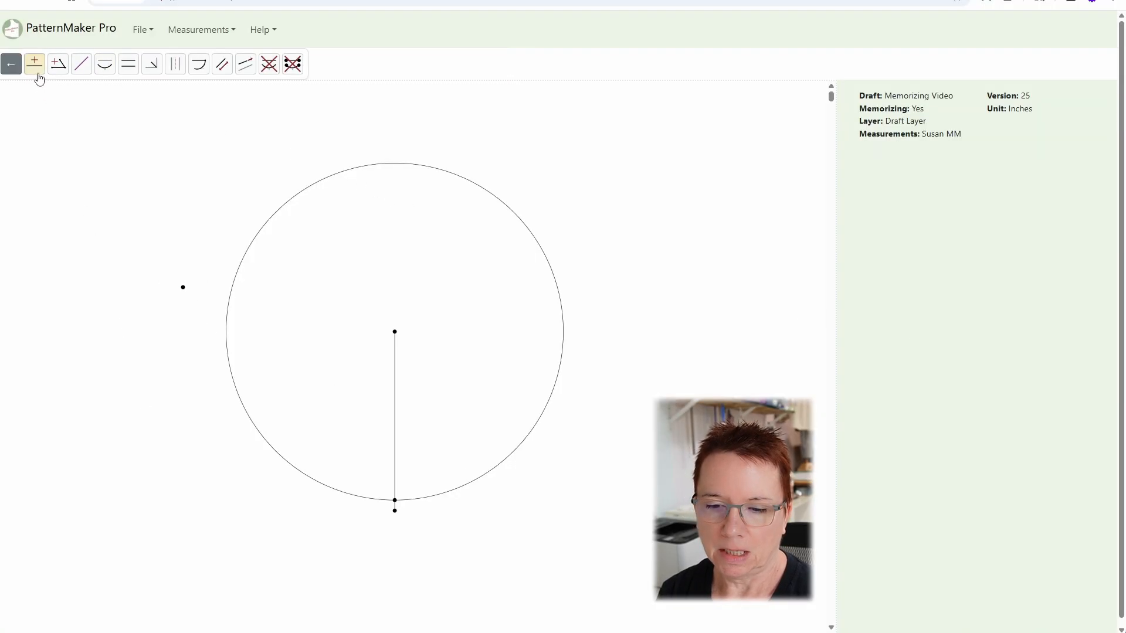
pyautogui.click(34, 64)
pyautogui.click(395, 500)
pyautogui.click(183, 287)
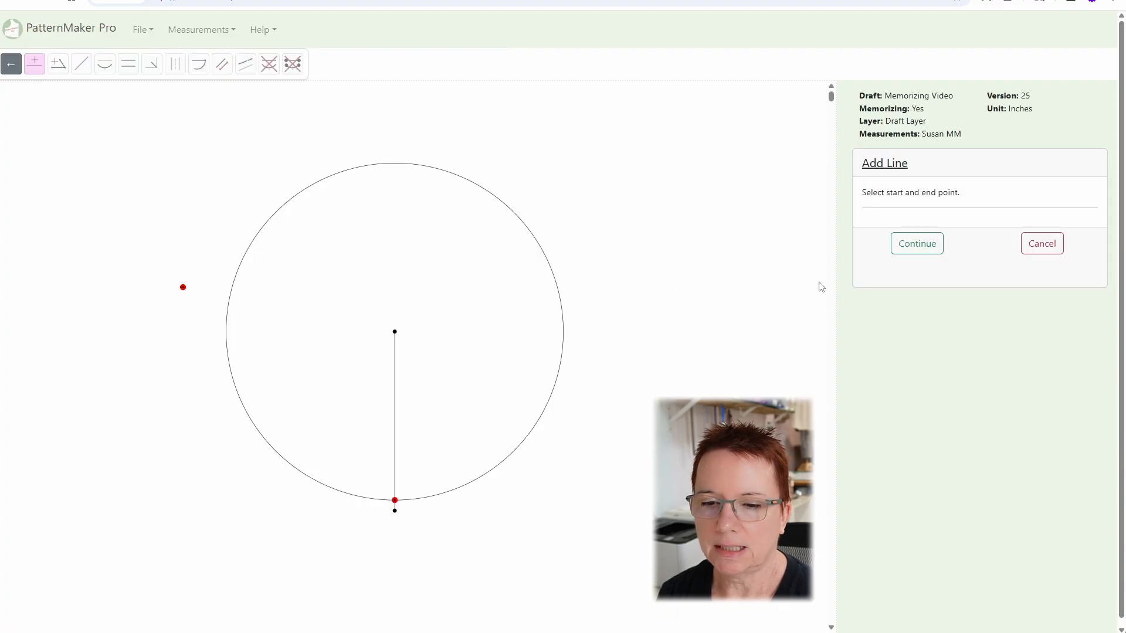
pyautogui.click(915, 243)
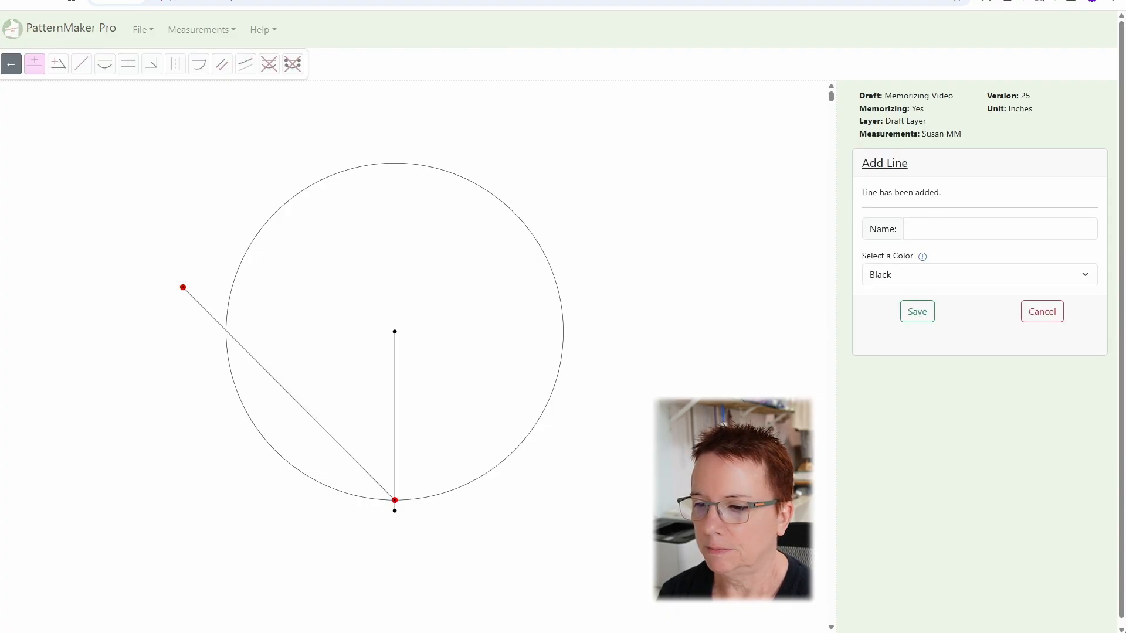
pyautogui.click(913, 313)
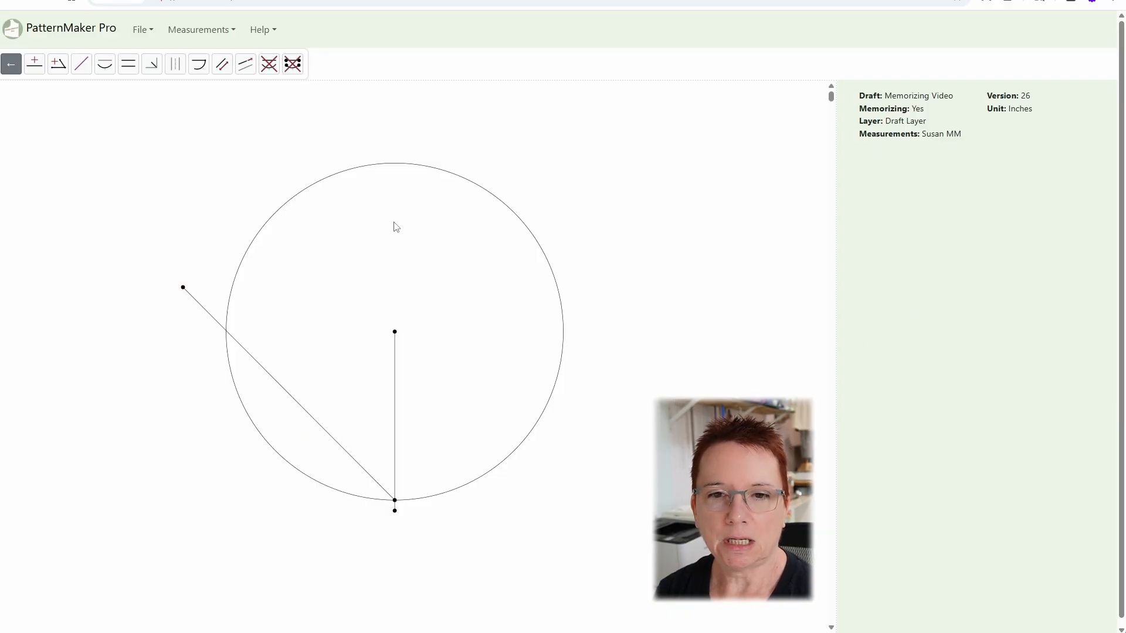
# - Export the memorized draft under the name Memorizing Video
pyautogui.click(141, 29)
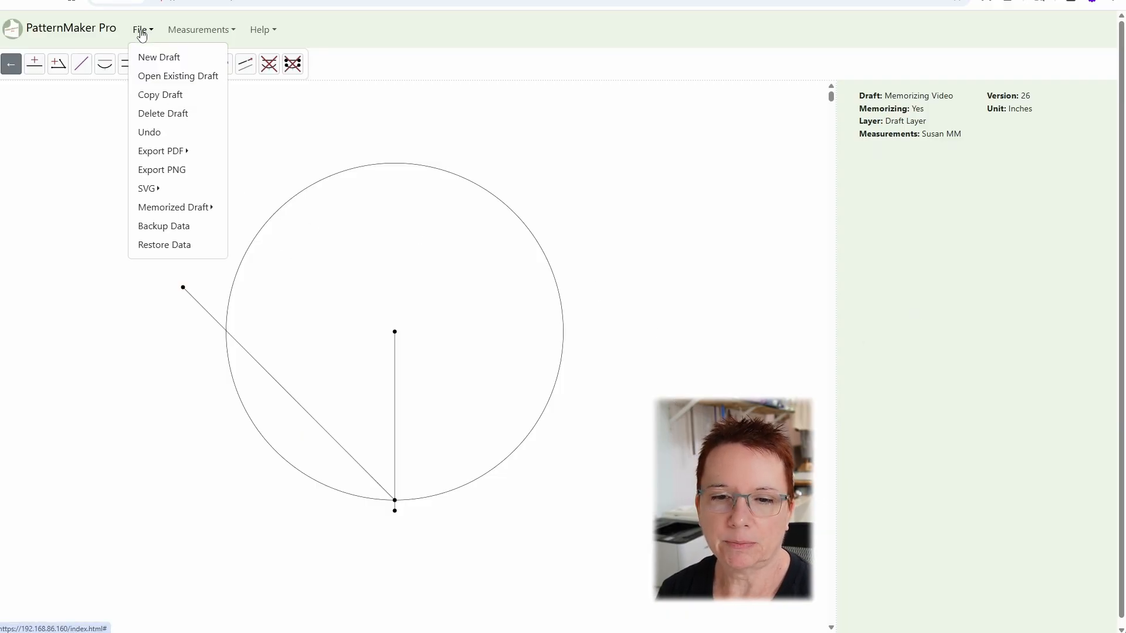
pyautogui.click(170, 217)
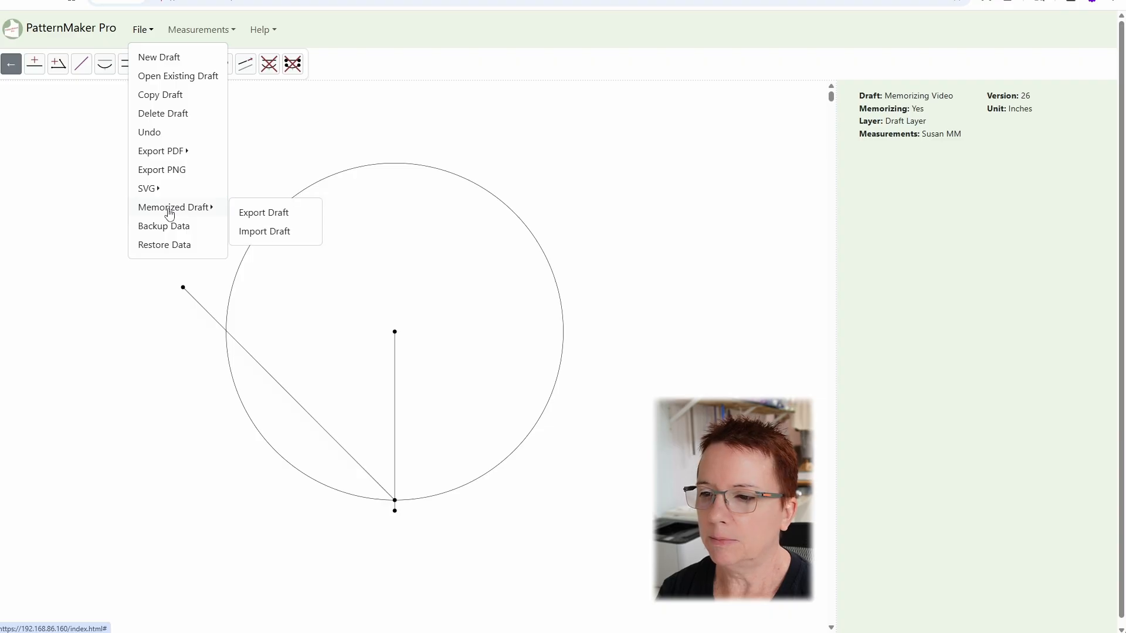
pyautogui.click(300, 214)
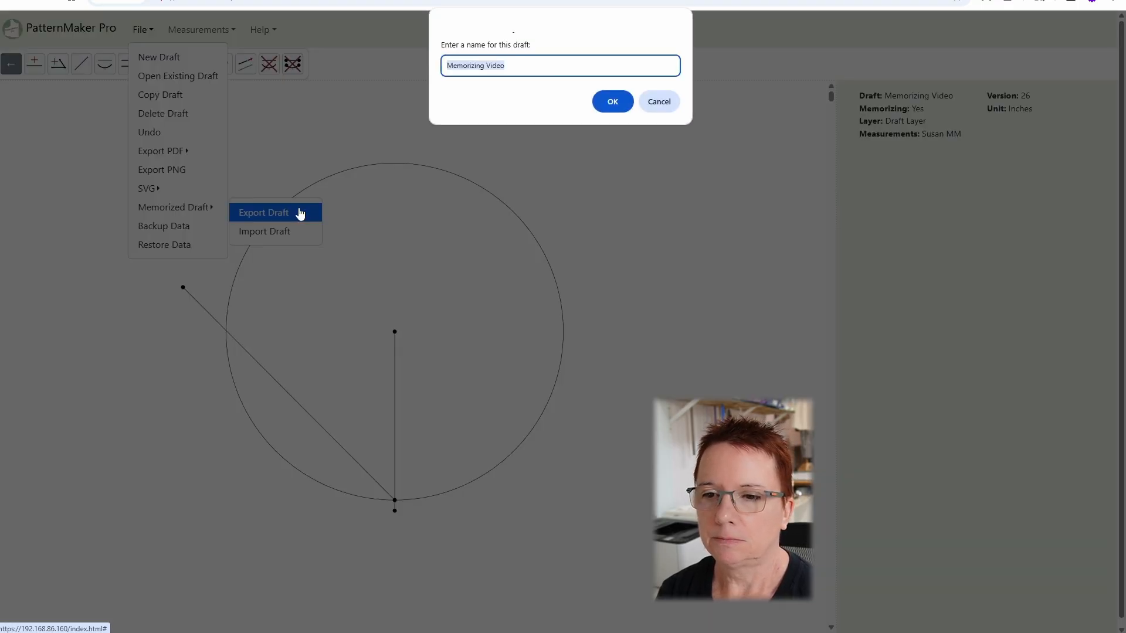
pyautogui.click(604, 102)
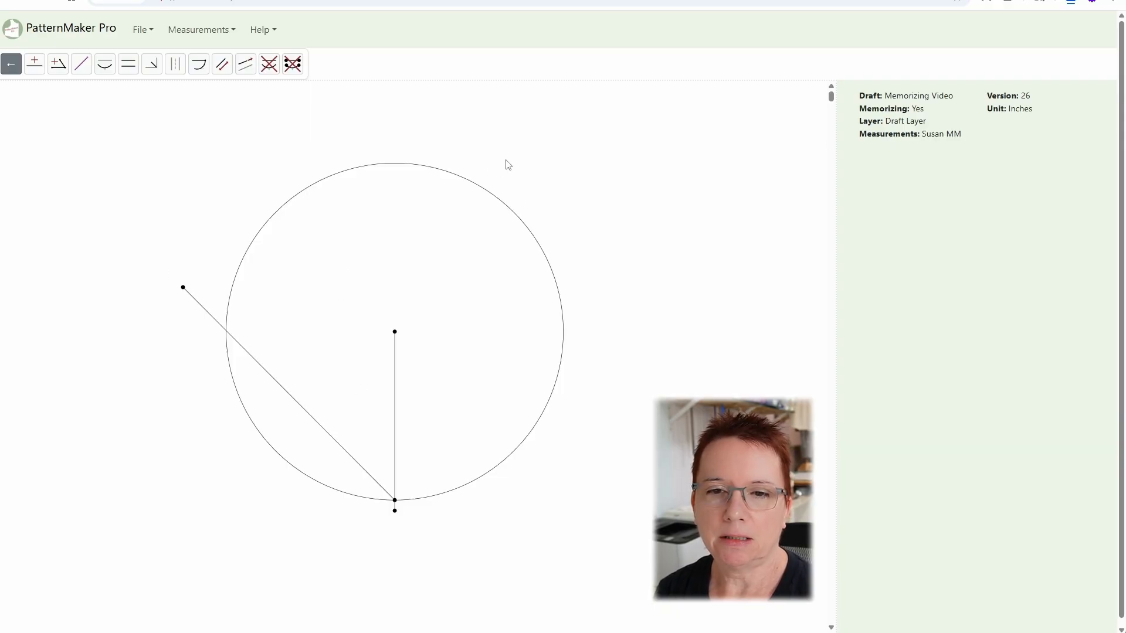
# - Import the exported memorized draft as Memorizing Video Restore, using the measurement set labelled IN
pyautogui.click(142, 30)
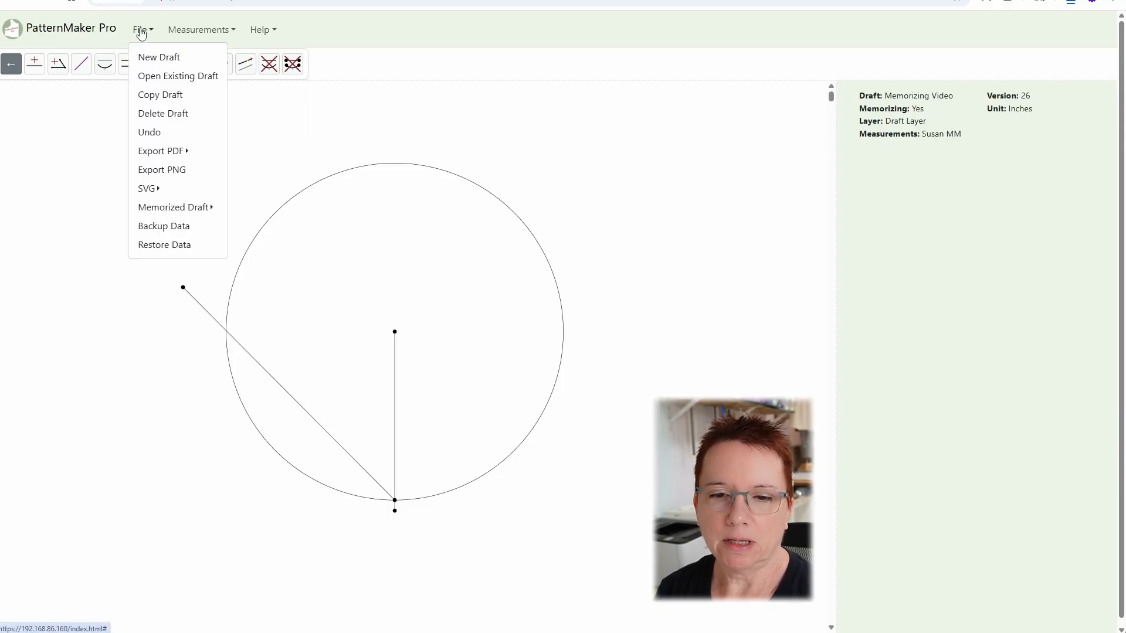
pyautogui.moveTo(196, 208)
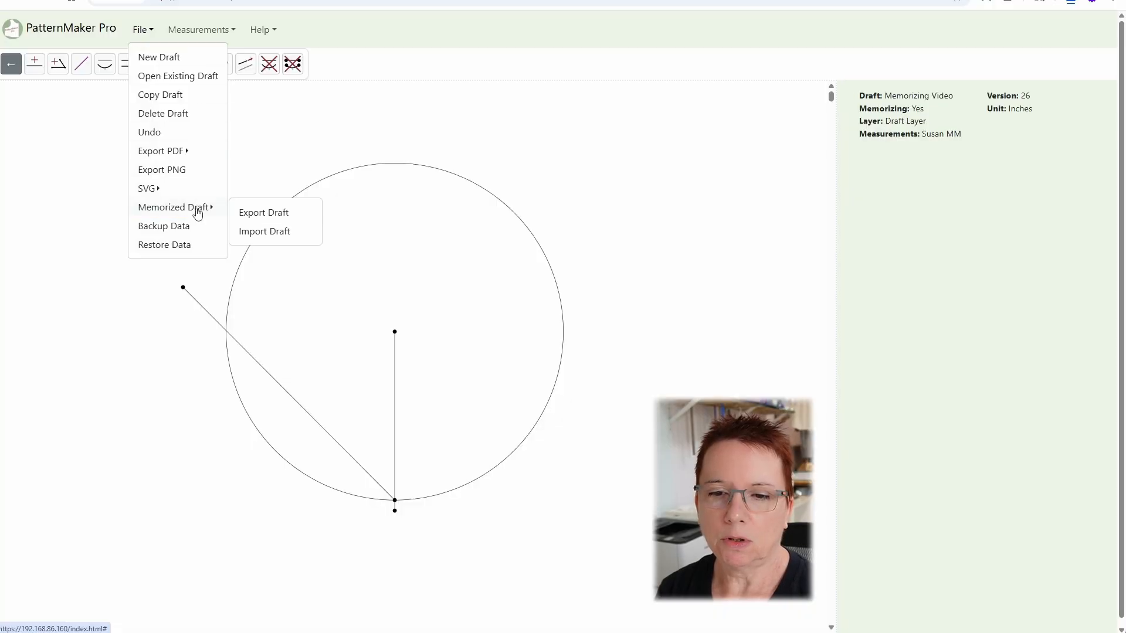
pyautogui.click(281, 237)
pyautogui.click(506, 194)
pyautogui.press('Return')
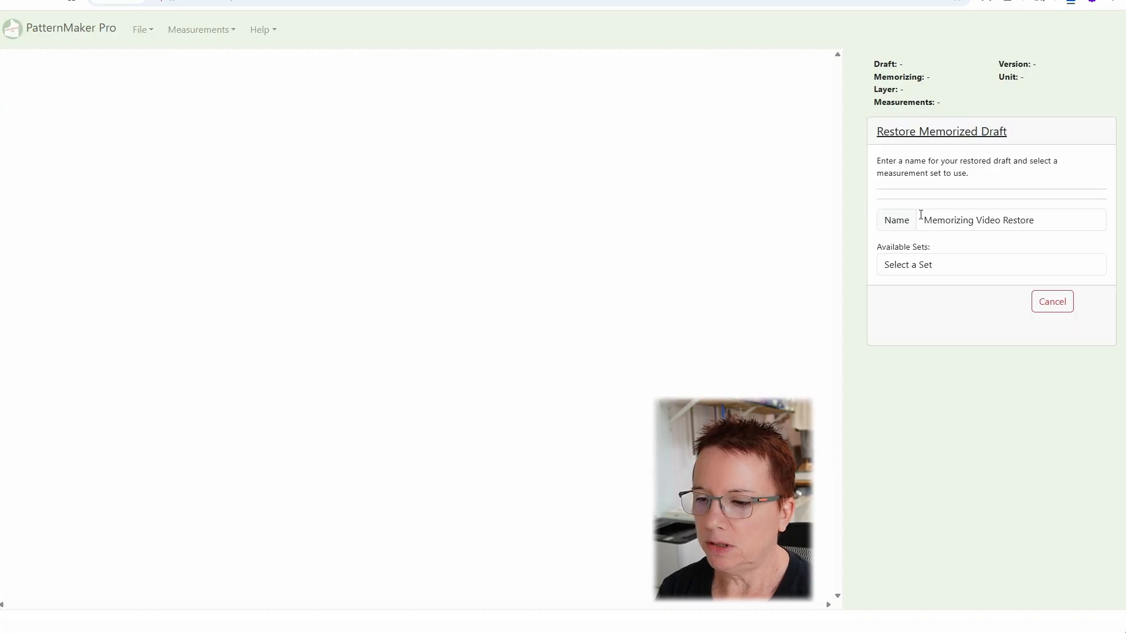
pyautogui.click(943, 265)
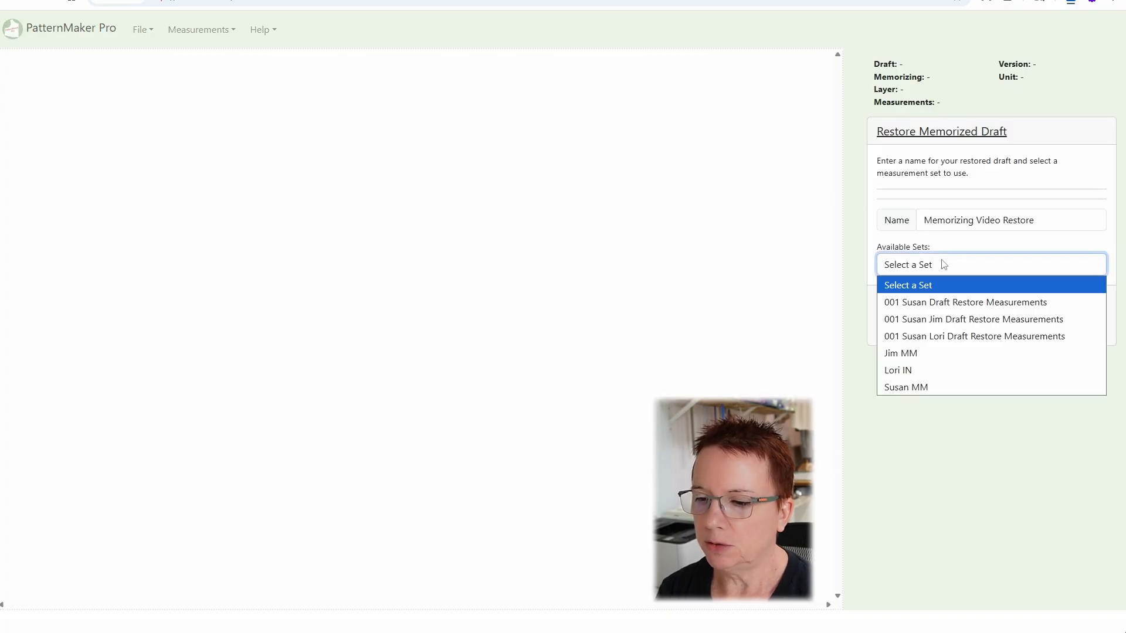
pyautogui.click(919, 374)
pyautogui.click(930, 301)
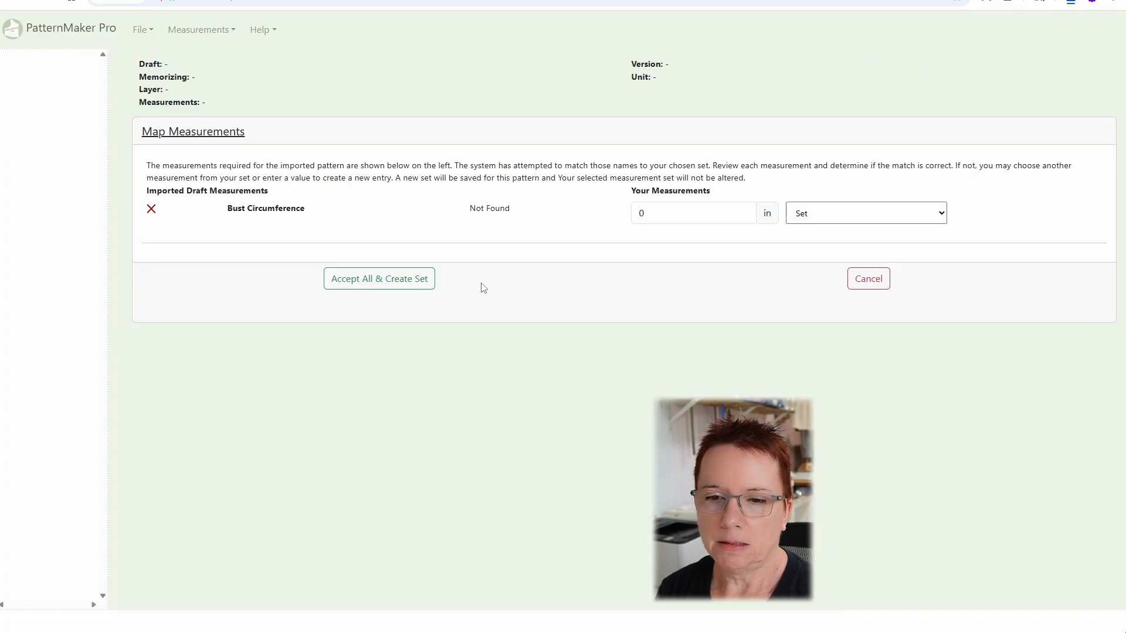
# - Map the Bust Circumference measurement to Bust/Chest and create the measurement set to restore the draft
pyautogui.click(899, 218)
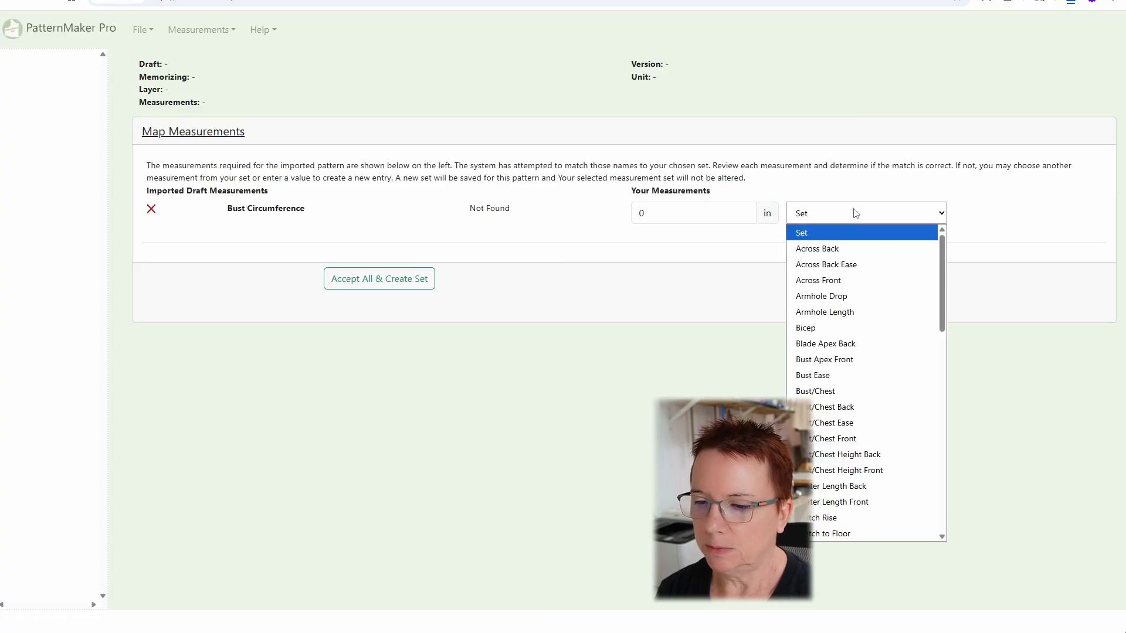
pyautogui.click(869, 391)
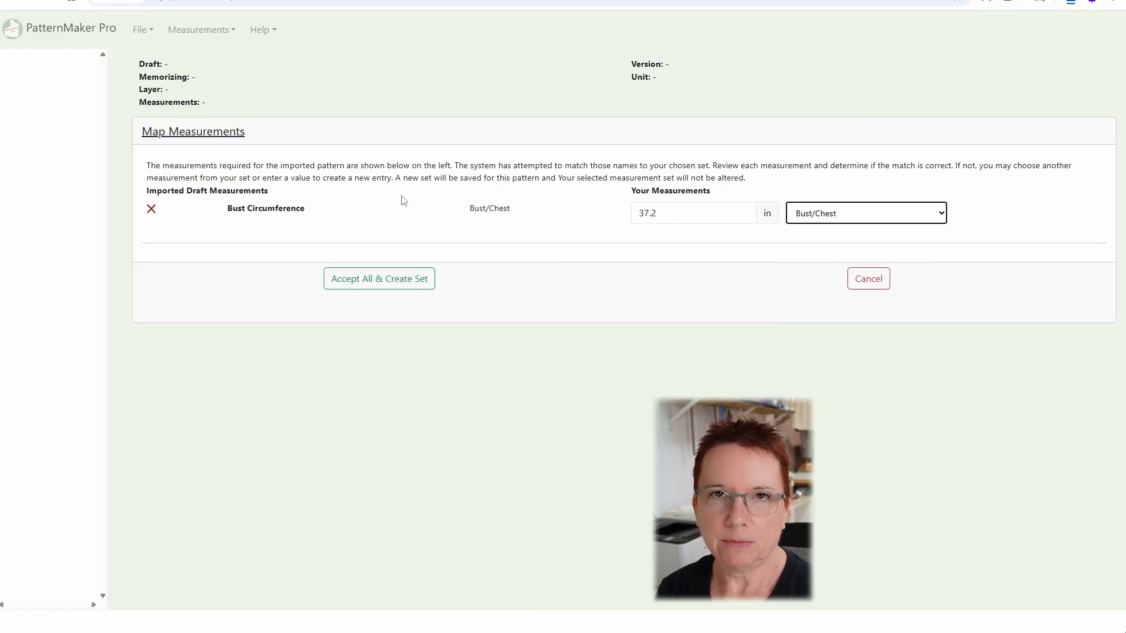
pyautogui.click(372, 285)
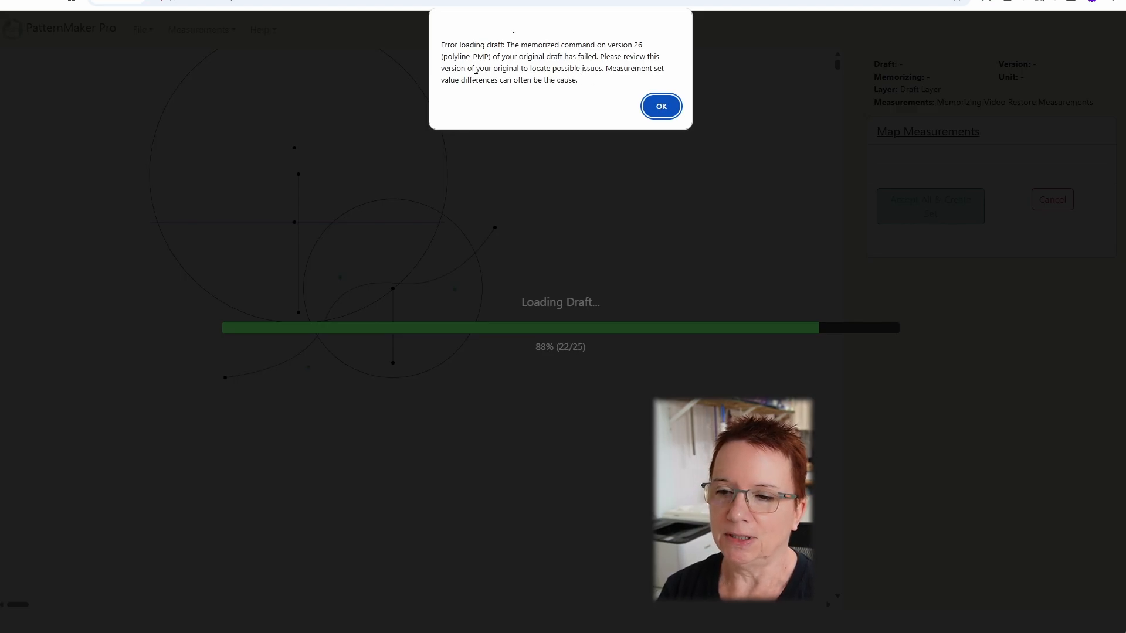
# - Inspect the partially loaded draft and cancel the restore to return to the original draft
pyautogui.click(659, 109)
pyautogui.moveTo(496, 150)
pyautogui.mouseDown()
pyautogui.moveTo(532, 258)
pyautogui.moveTo(279, 240)
pyautogui.moveTo(531, 252)
pyautogui.moveTo(551, 222)
pyautogui.mouseUp()
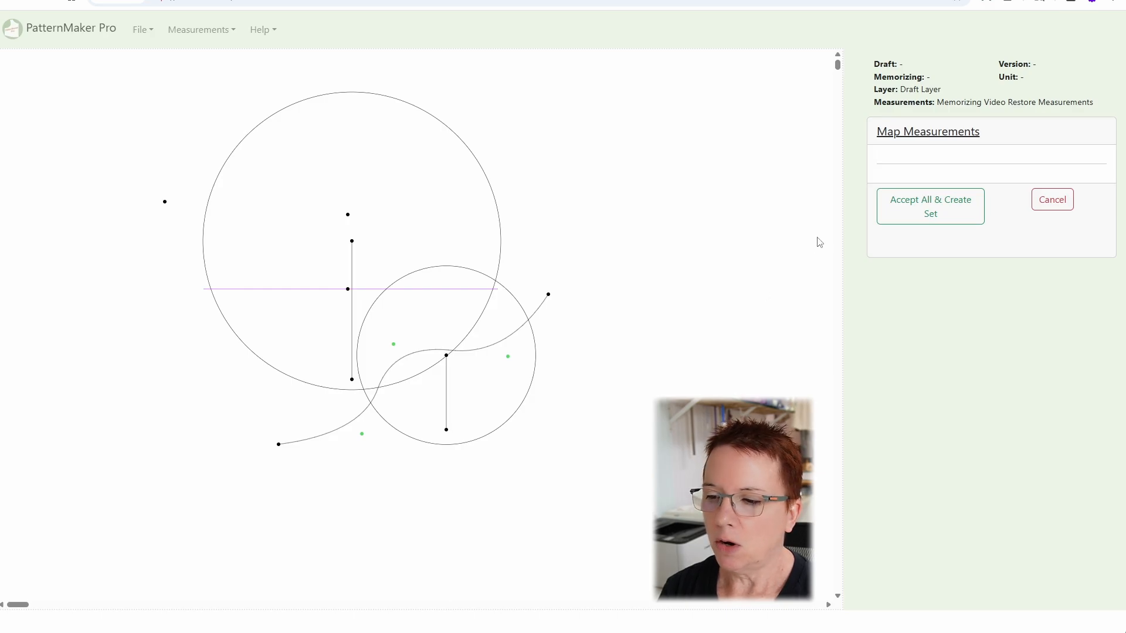
pyautogui.click(1060, 201)
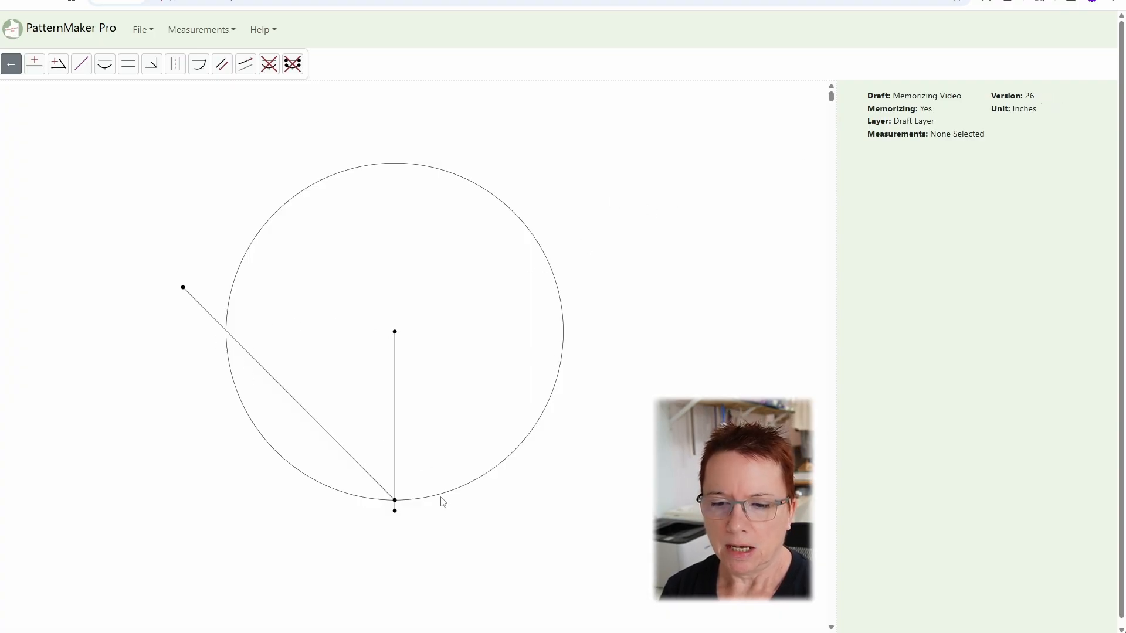
# - Examine the intersection point in the original draft, where the circle, the vertical line and the diagonal line meet
pyautogui.scroll(1, 492, 493)
pyautogui.scroll(2, 493, 494)
pyautogui.moveTo(551, 448); pyautogui.dragTo(704, 381)
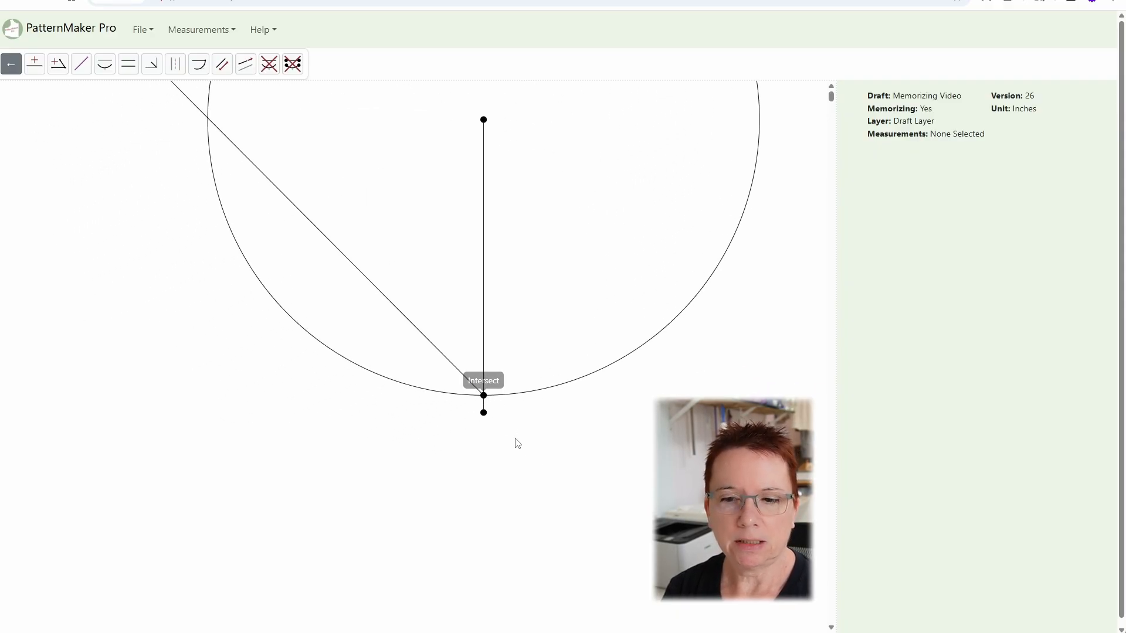
pyautogui.scroll(-1, 597, 296)
pyautogui.scroll(-1, 596, 296)
pyautogui.moveTo(598, 163); pyautogui.dragTo(578, 277)
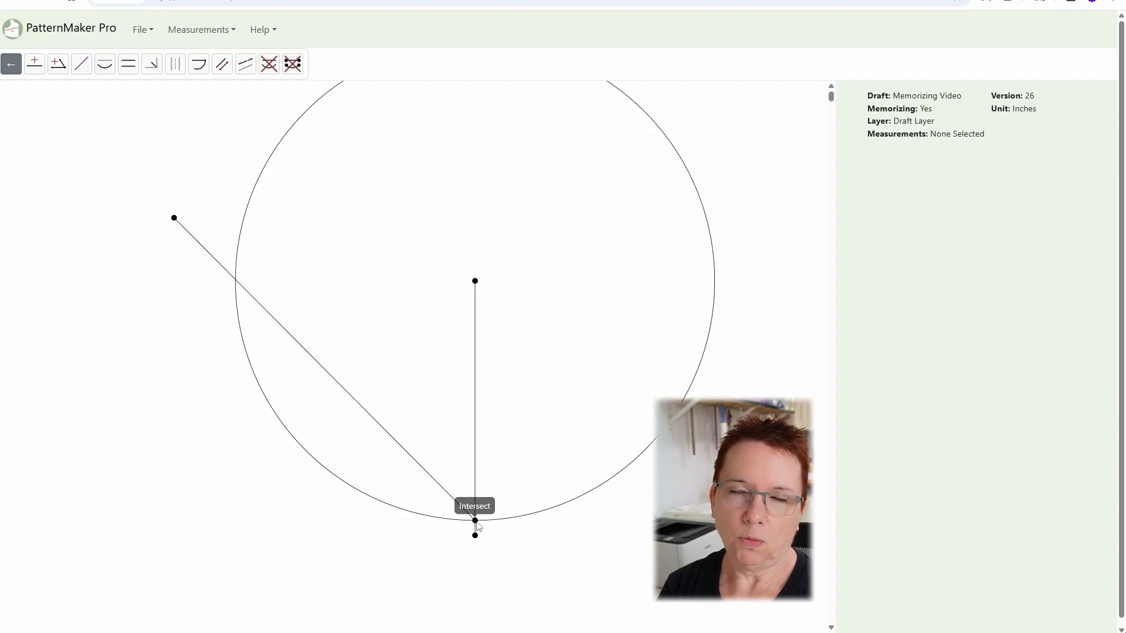
pyautogui.scroll(-2, 625, 452)
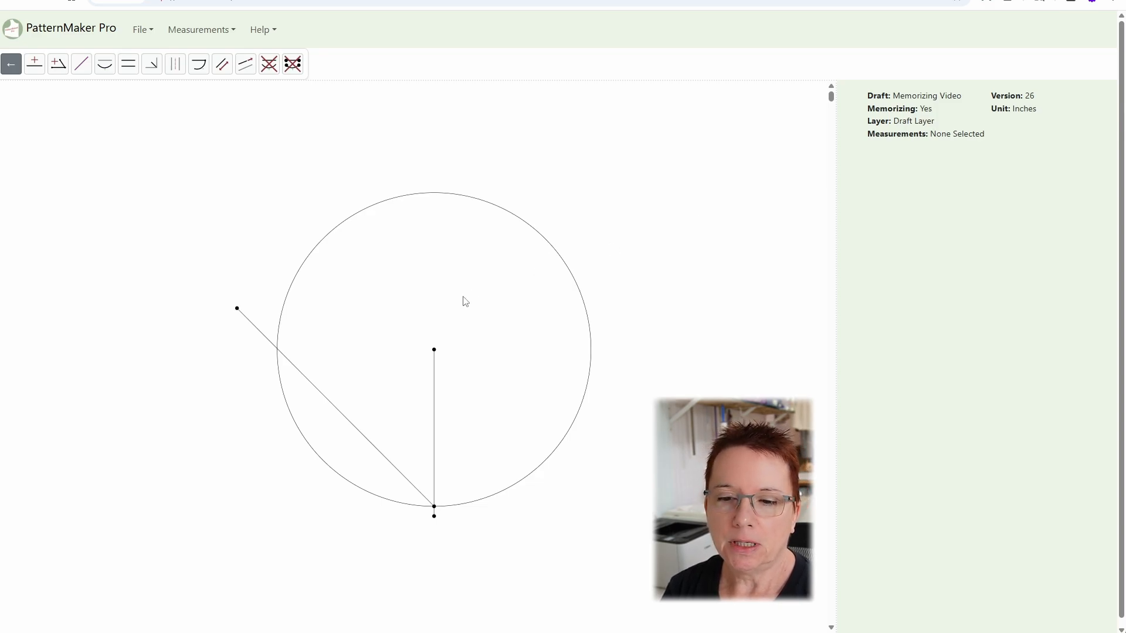
pyautogui.scroll(-2, 462, 297)
pyautogui.scroll(2, 462, 297)
pyautogui.scroll(3, 462, 301)
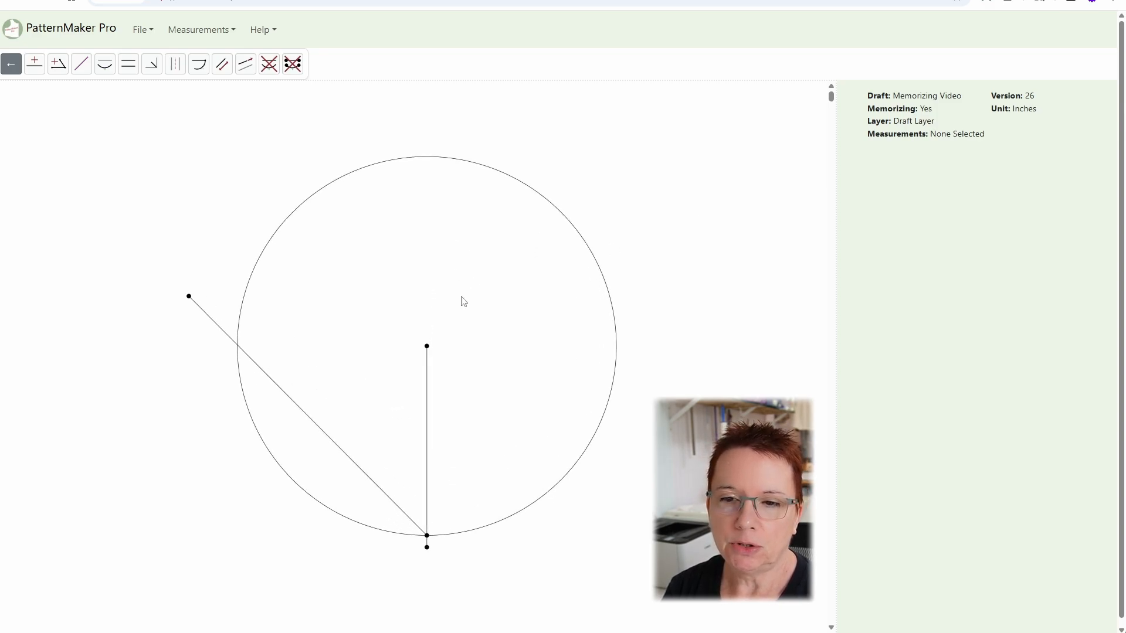